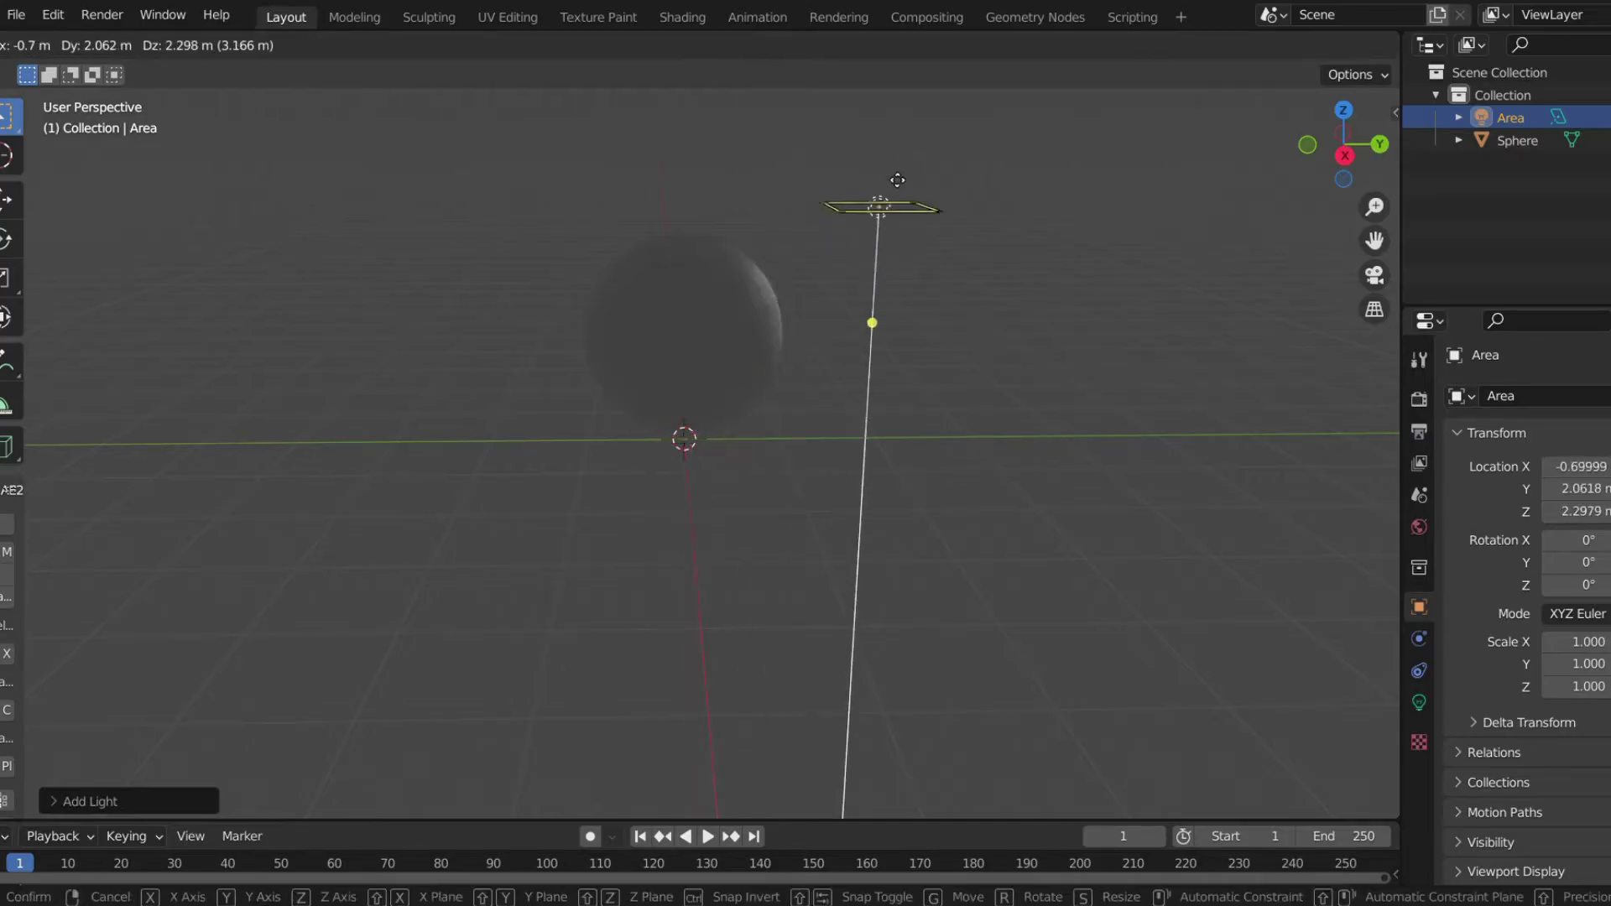
Set the area light's raised position above the sphere, then rotate it about -52.7° around X.
left_click(800, 290)
mouse_move(799, 296)
middle_mouse_down()
mouse_move(656, 350)
mouse_move(797, 297)
middle_mouse_up()
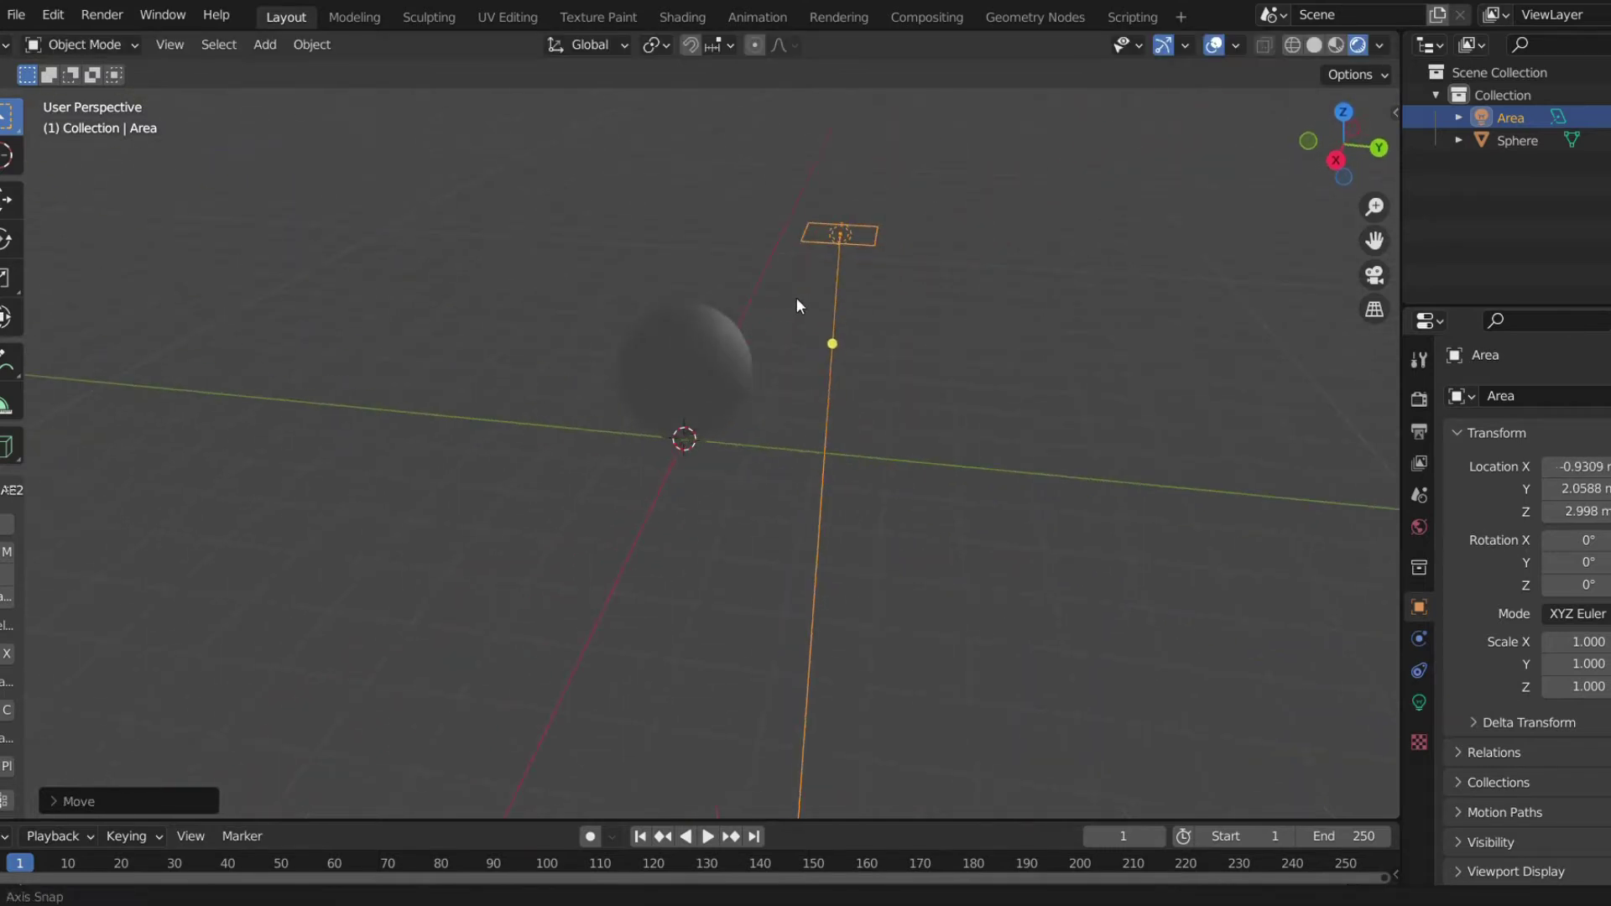
key("s")
key("r")
key("x")
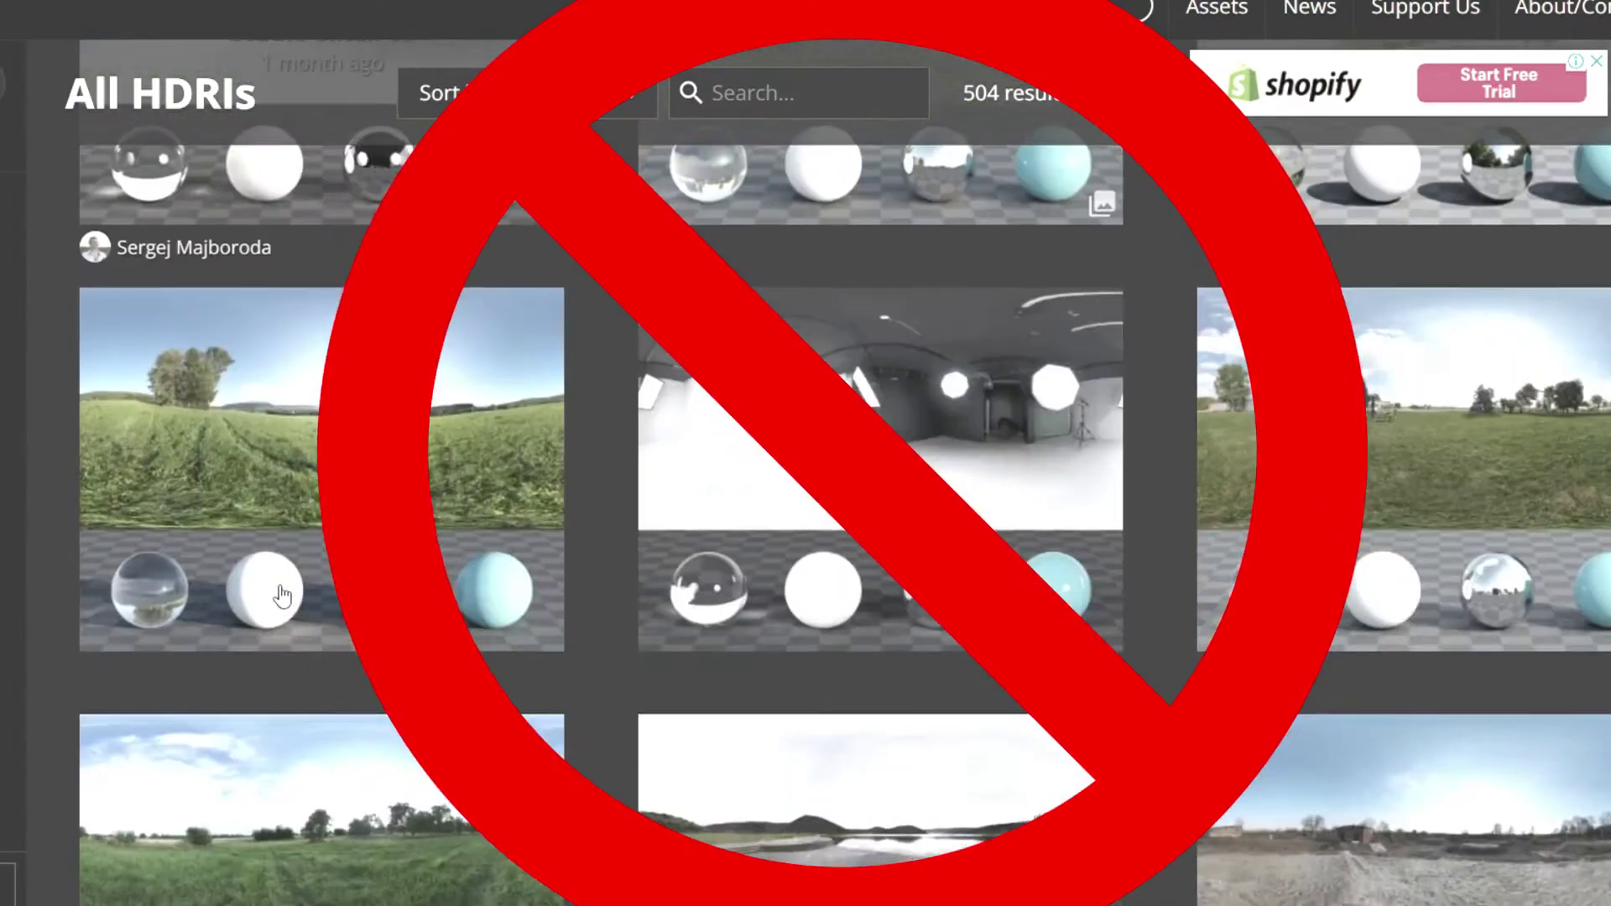
scroll(282, 596, "down", 15)
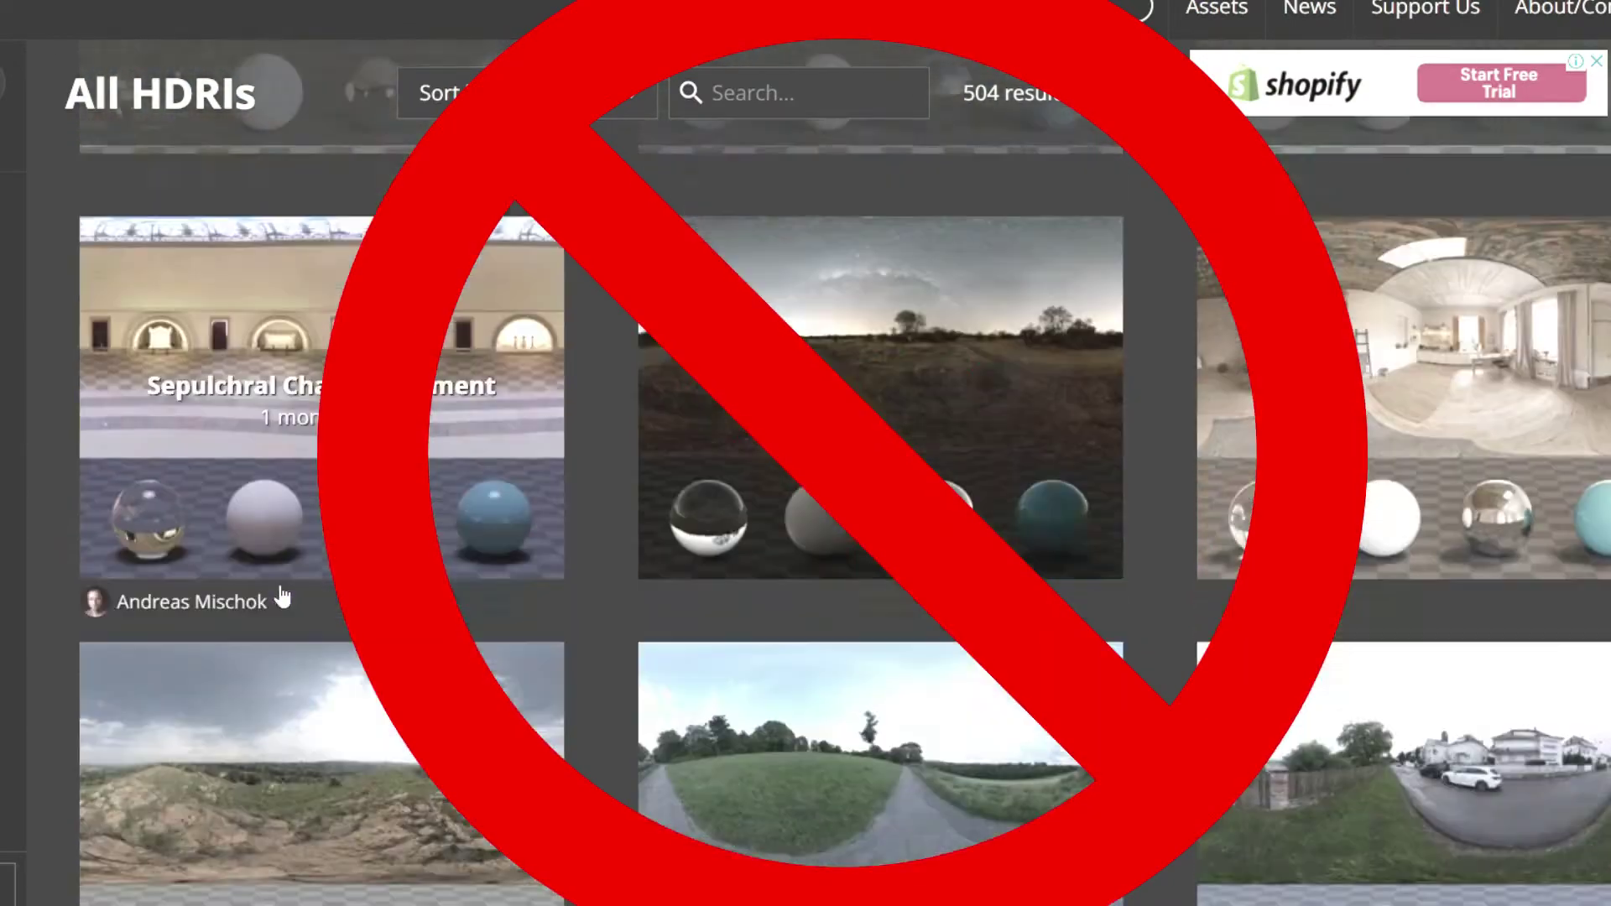
scroll(282, 596, "down", 12)
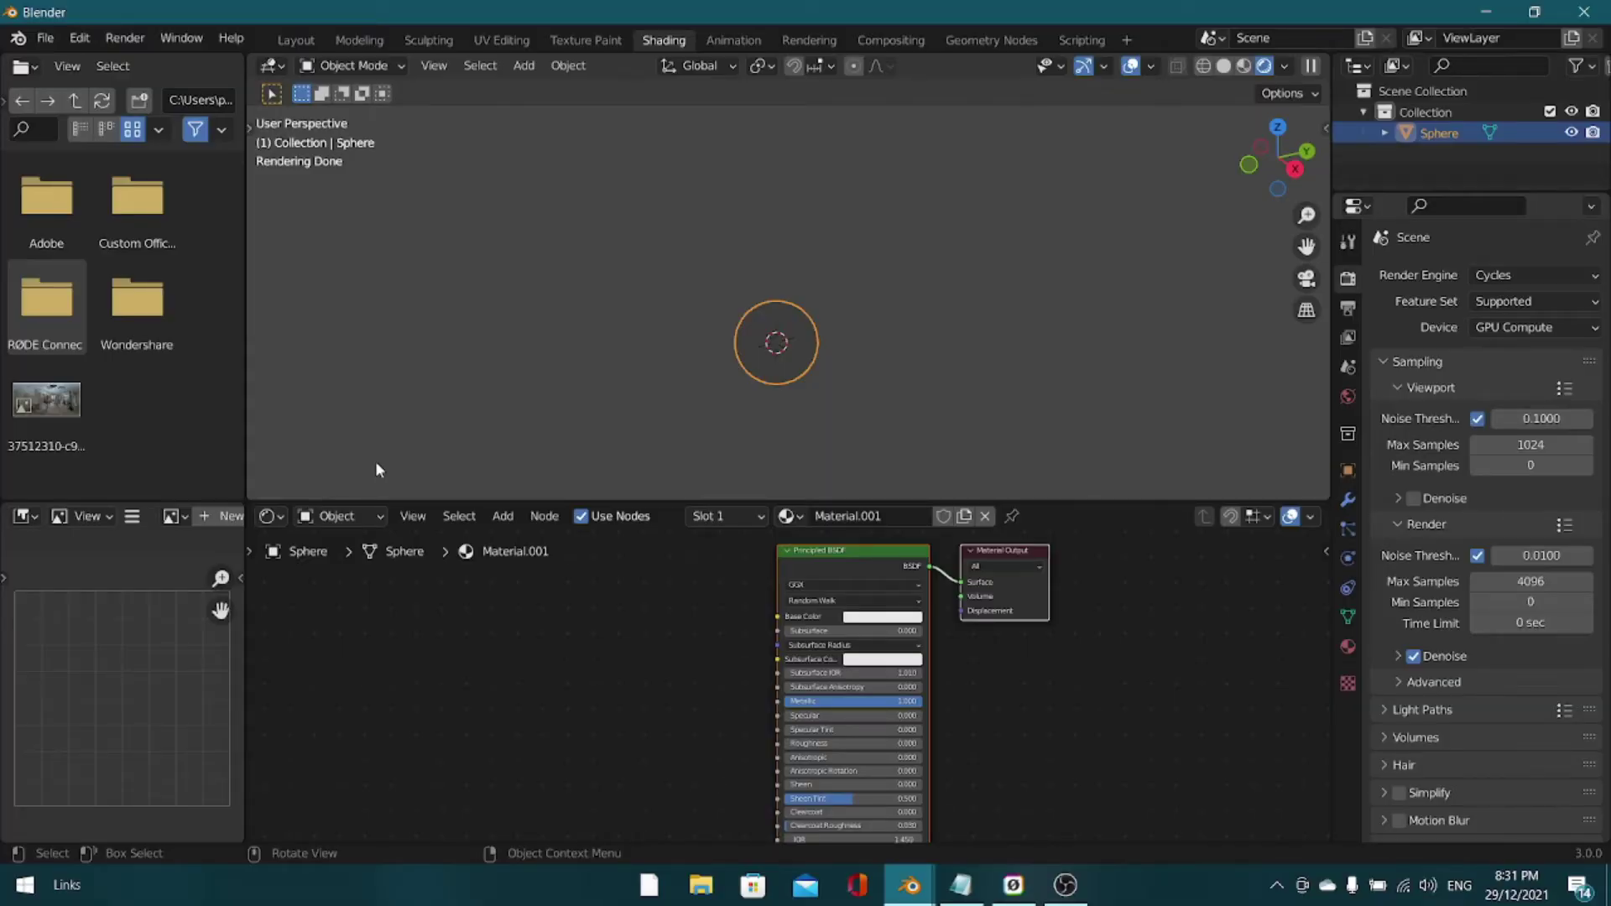
scroll(678, 384, "up", 4)
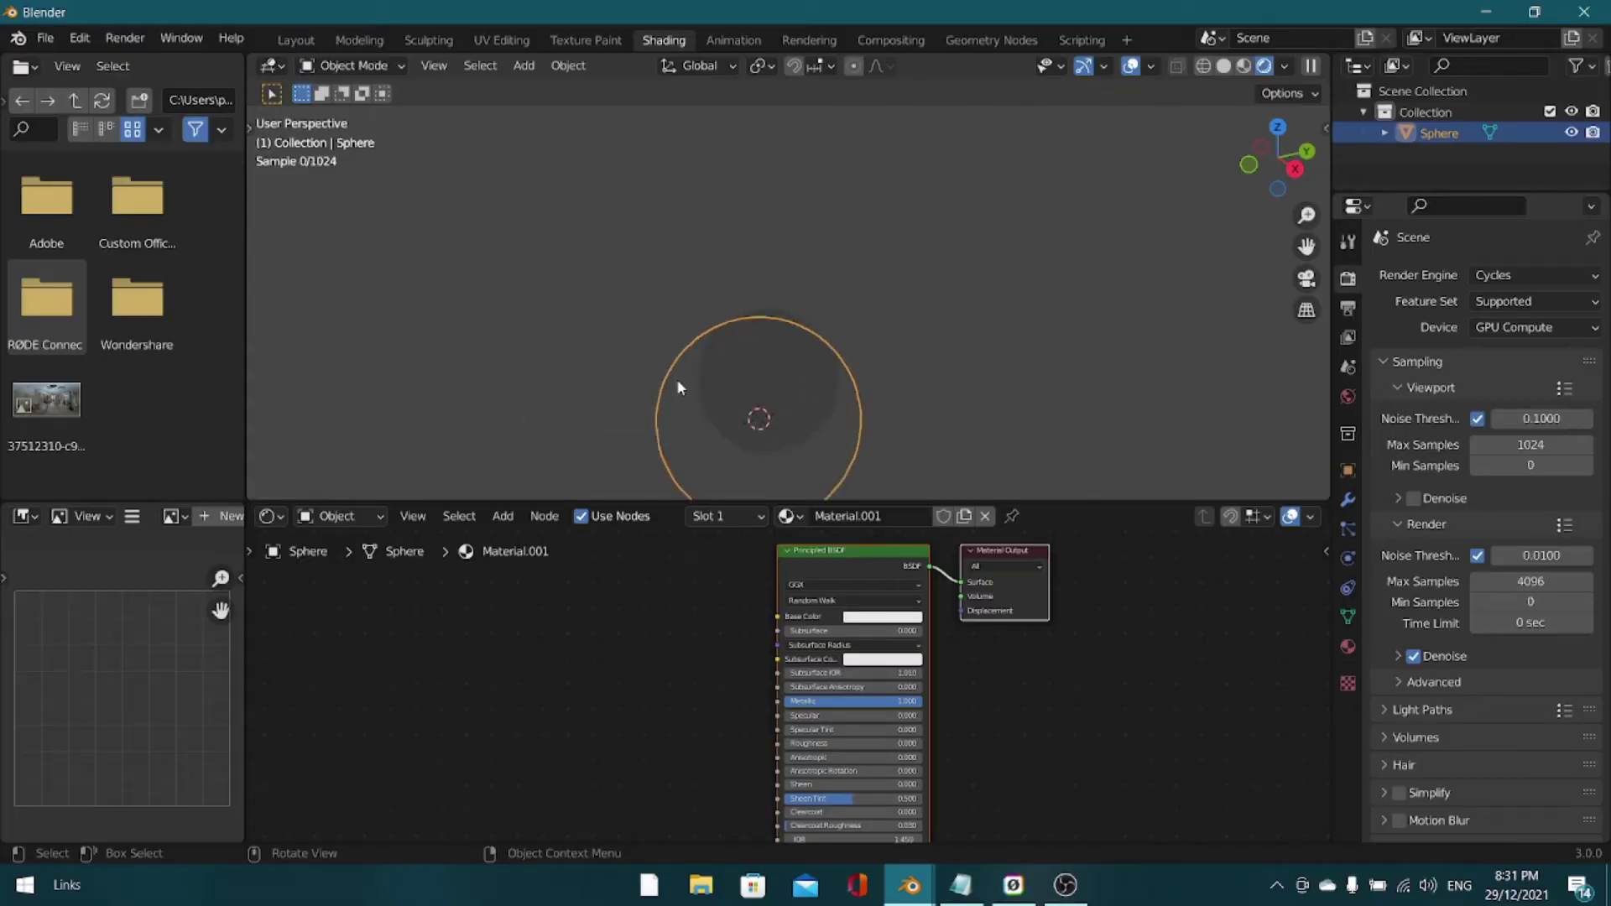
scroll(601, 349, "down", 3)
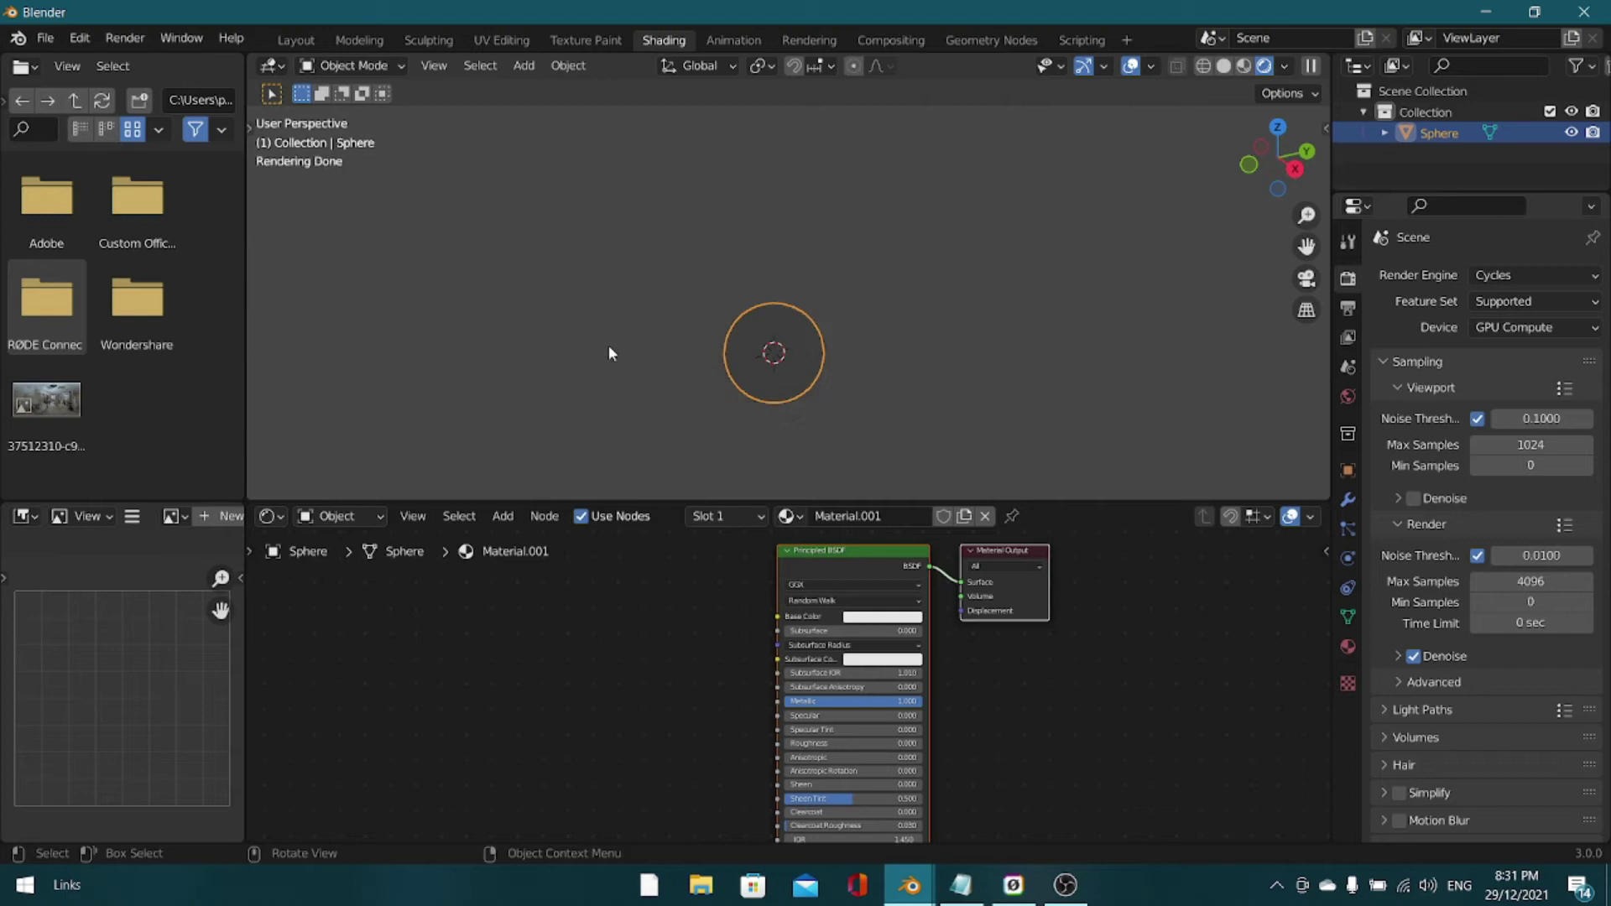
left_click(695, 359)
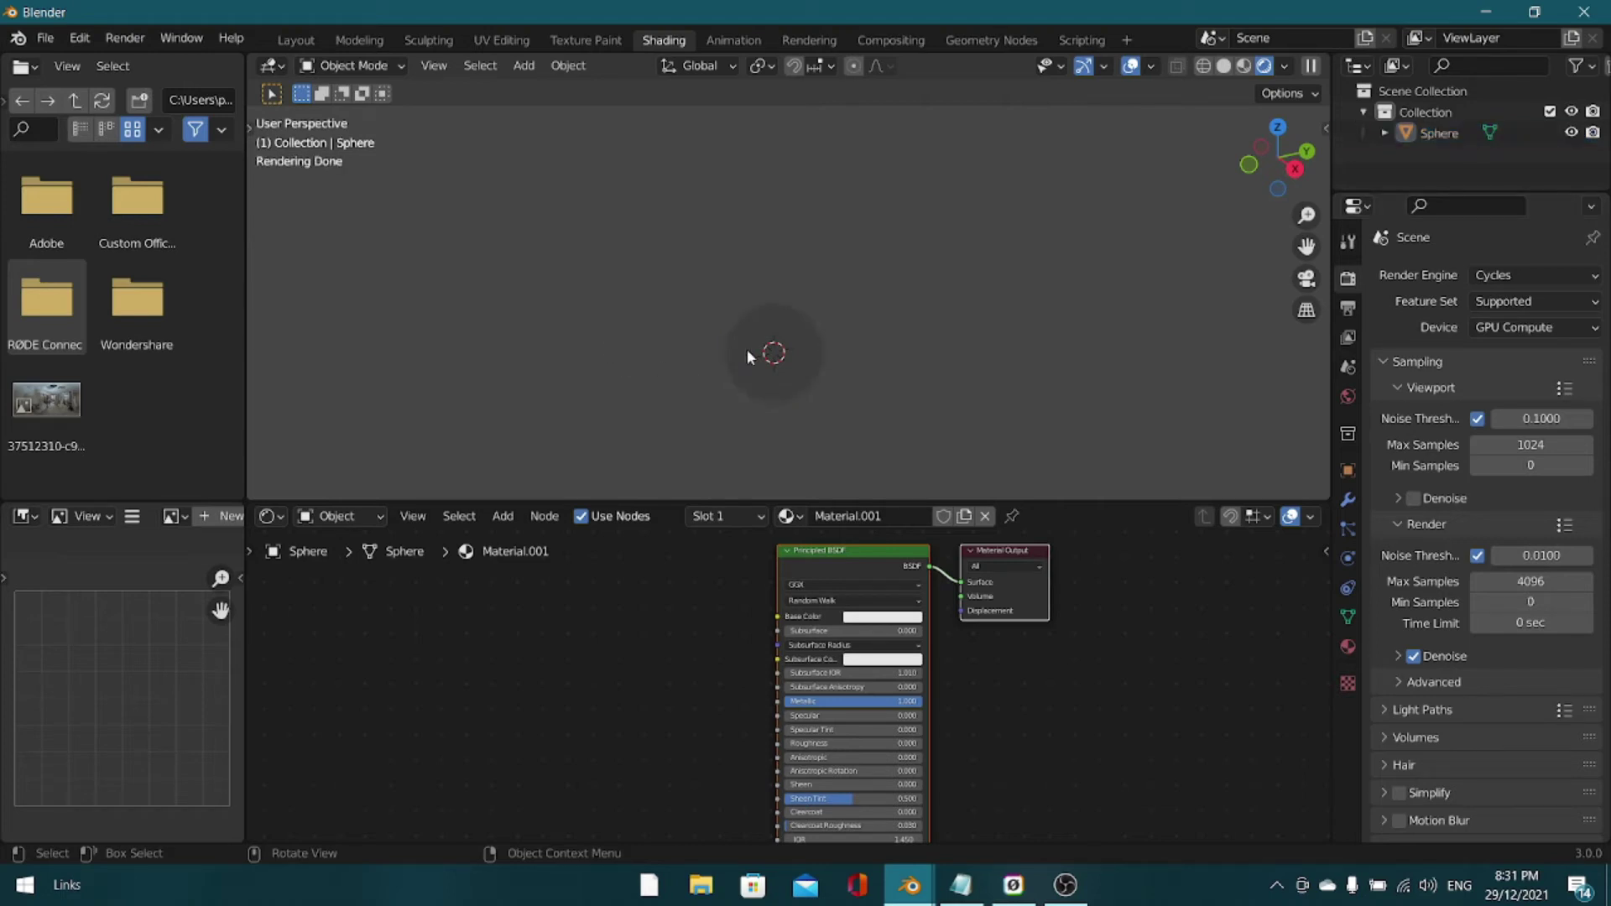
scroll(726, 604, "up", 3)
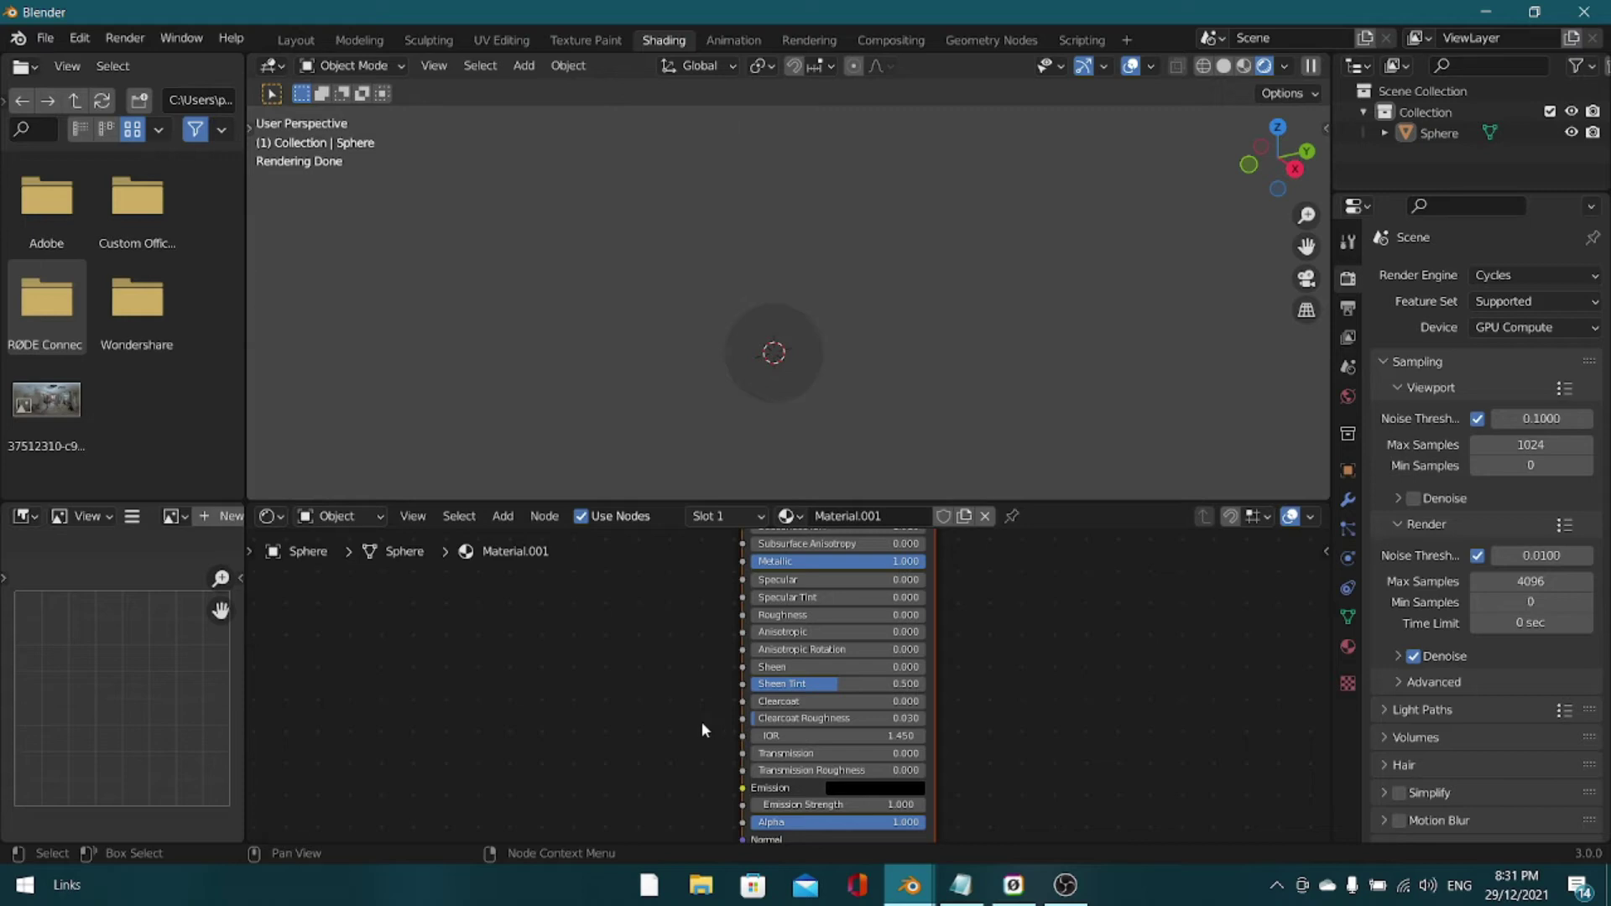
scroll(701, 721, "down", 4)
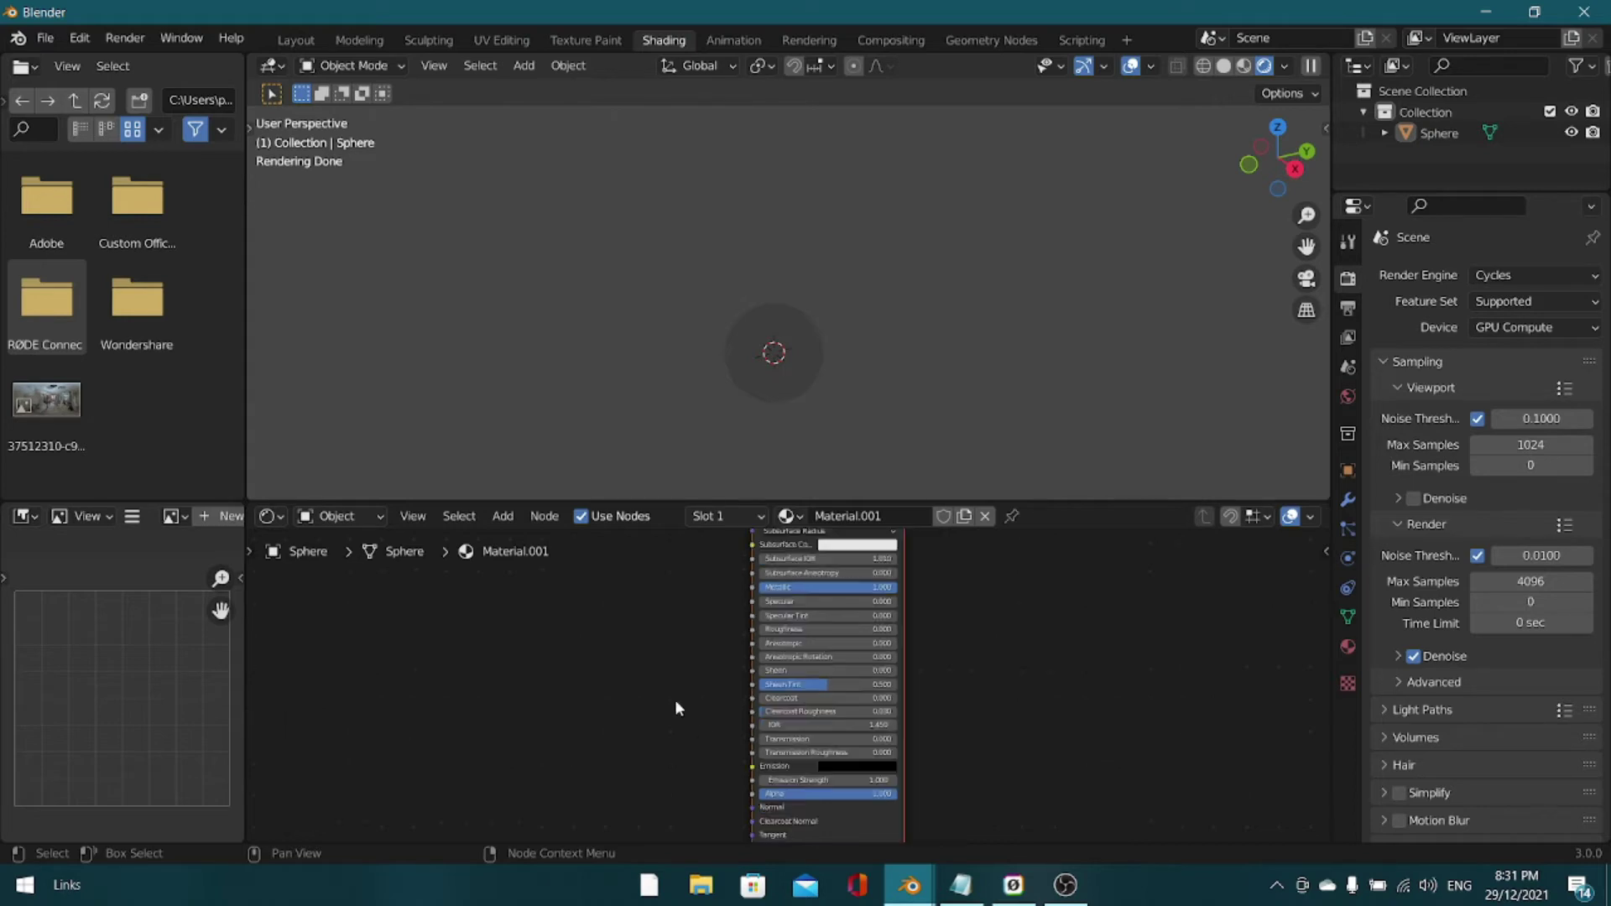
In the World node tree, add an Environment Texture node and link its Color to Background Color.
left_click(336, 517)
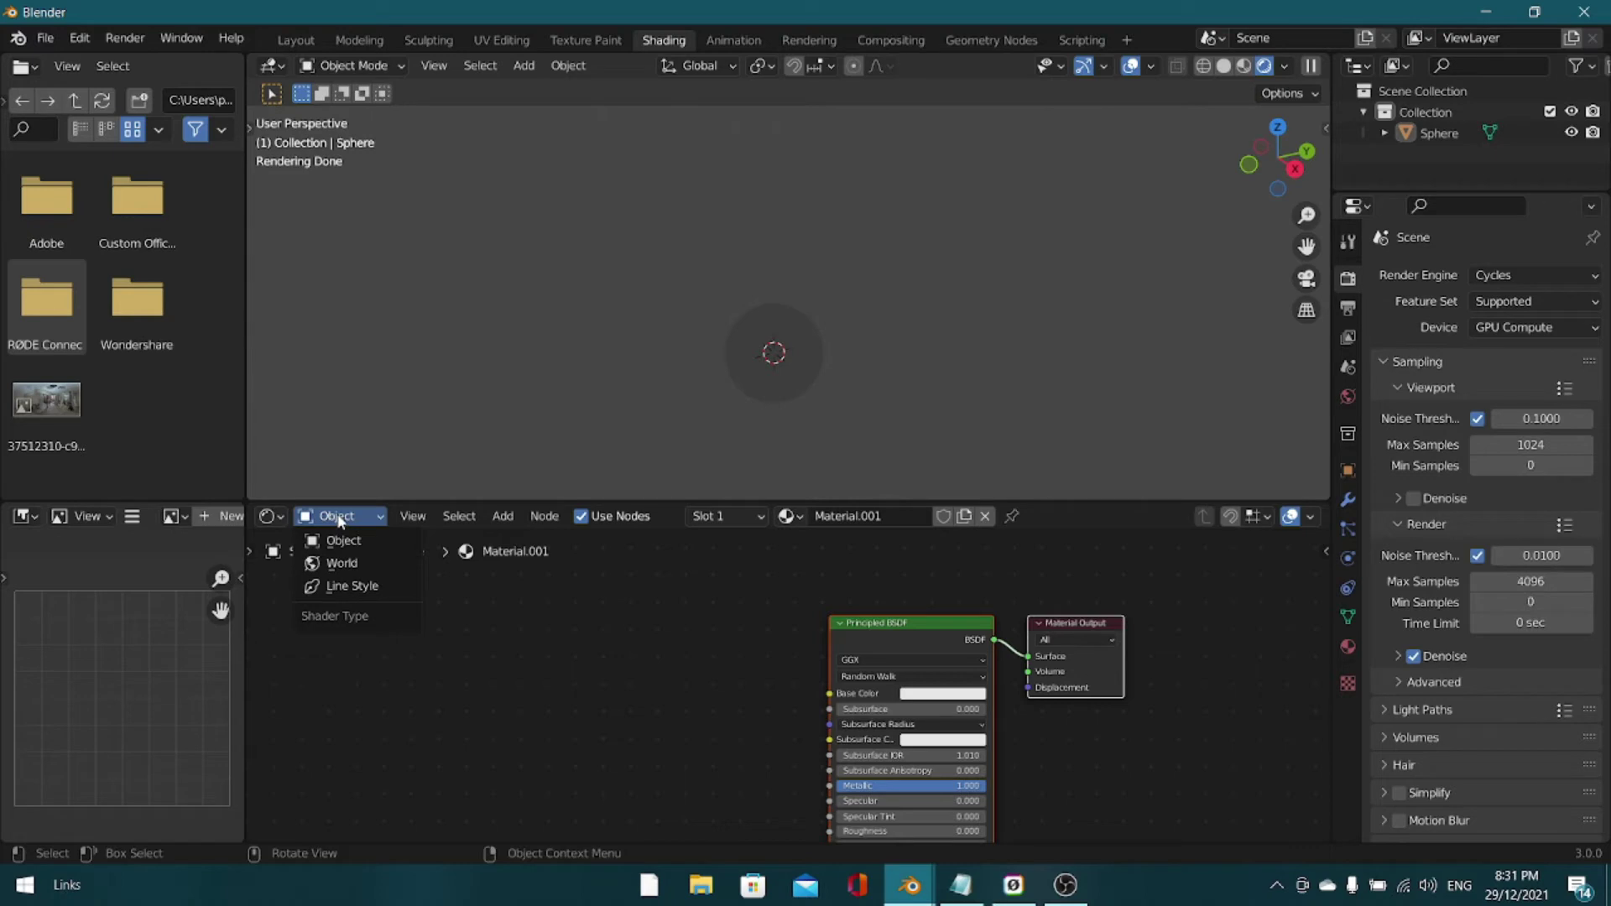
left_click(341, 563)
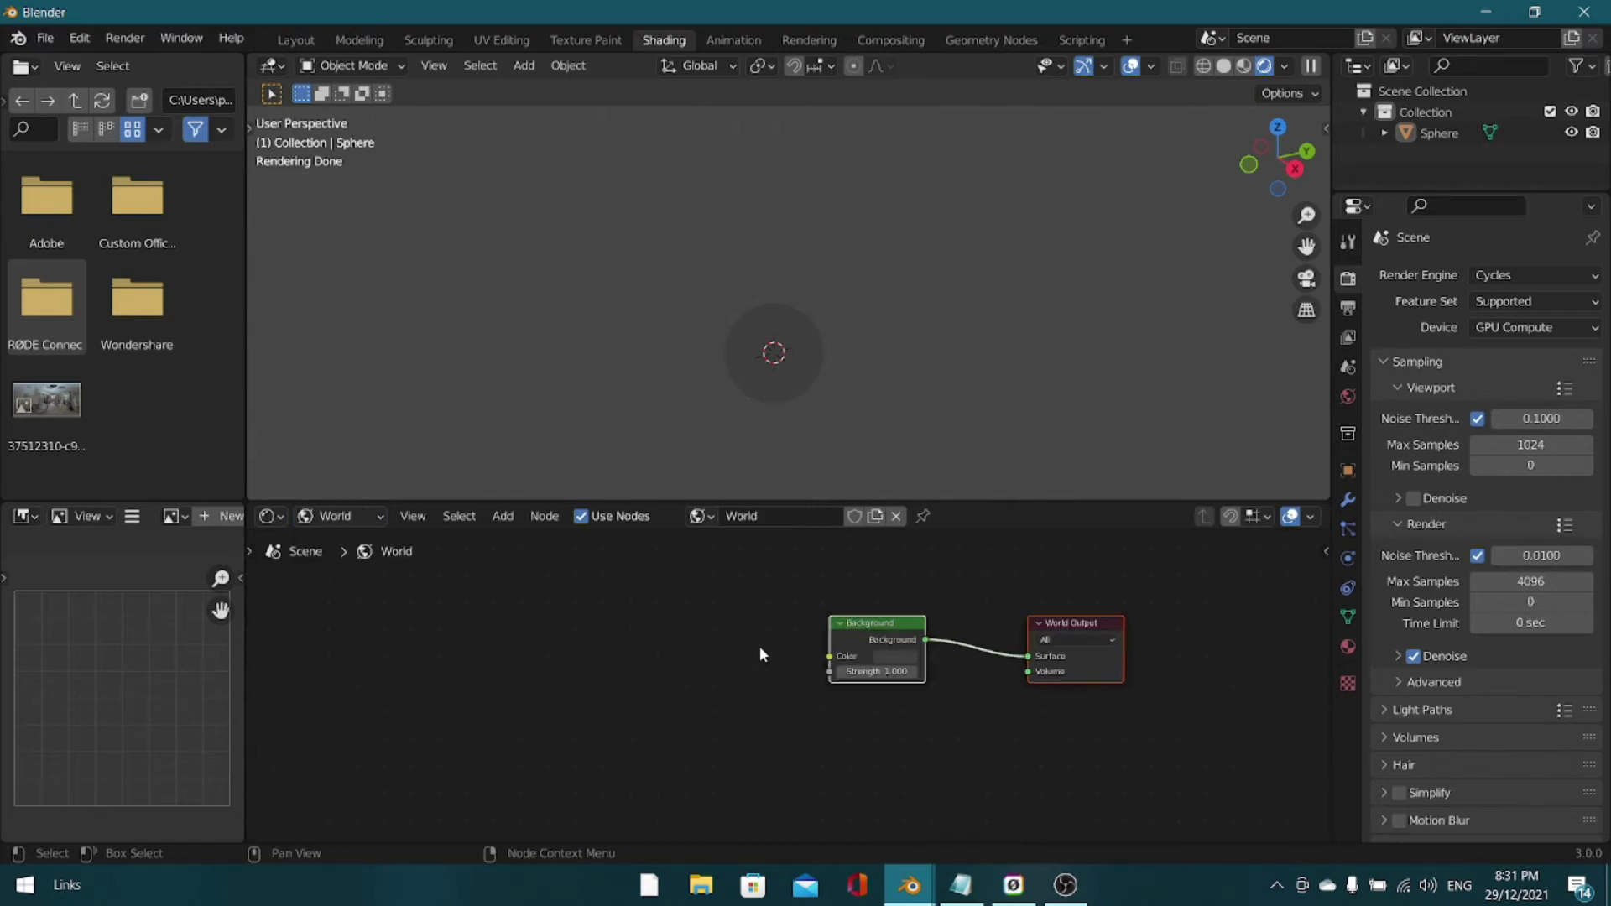
key("shift+a")
left_click(764, 621)
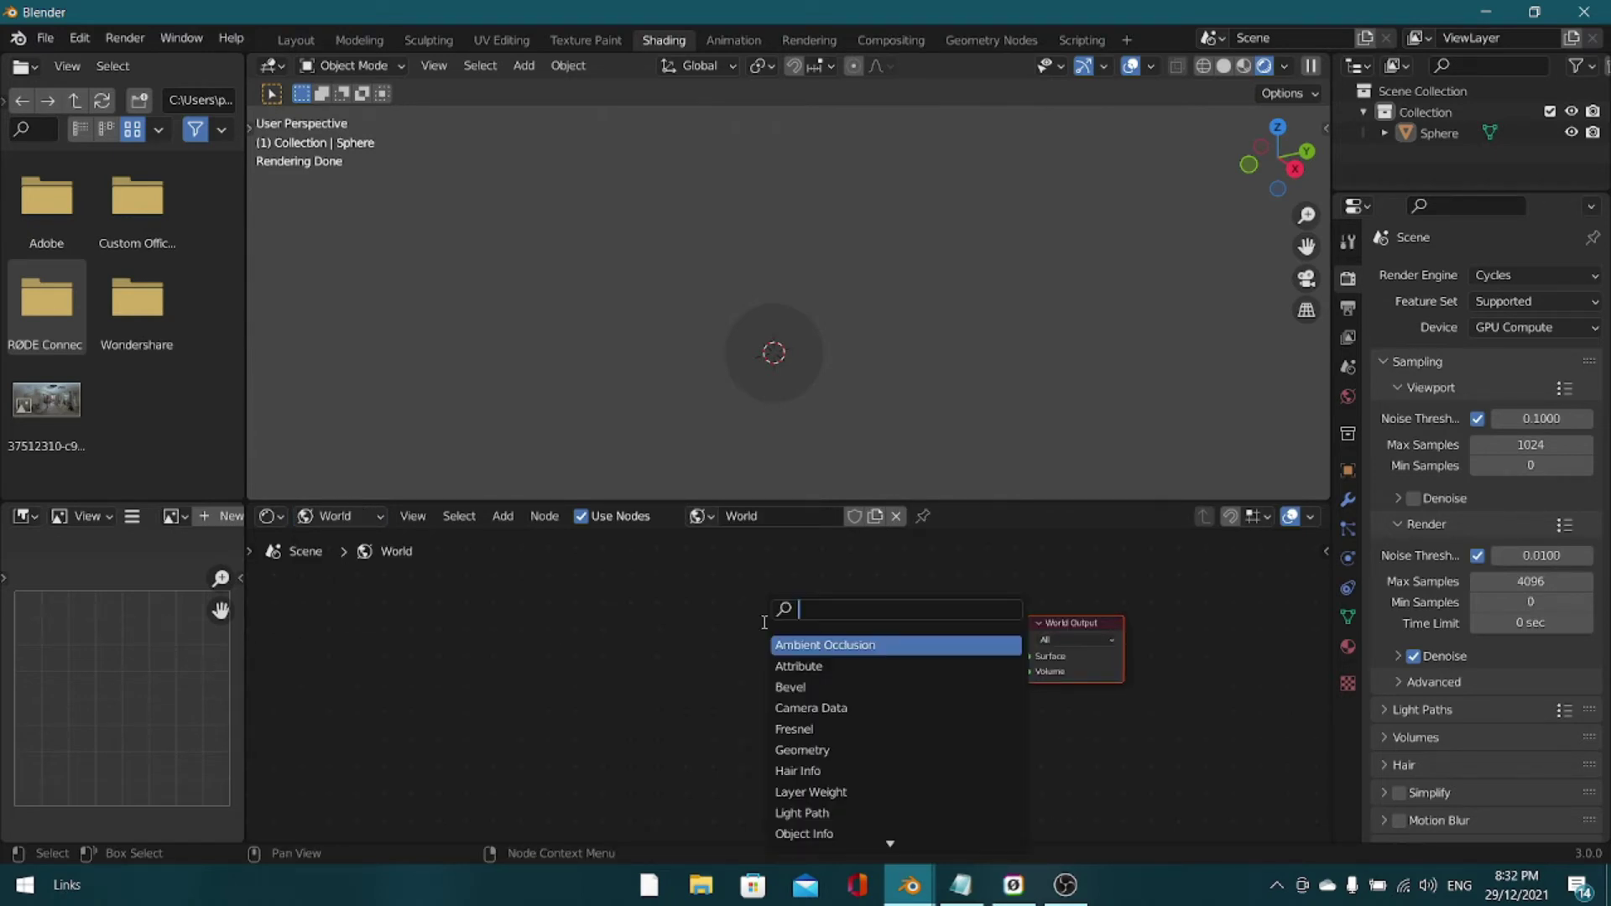
type("en")
left_click(808, 649)
left_click(783, 653)
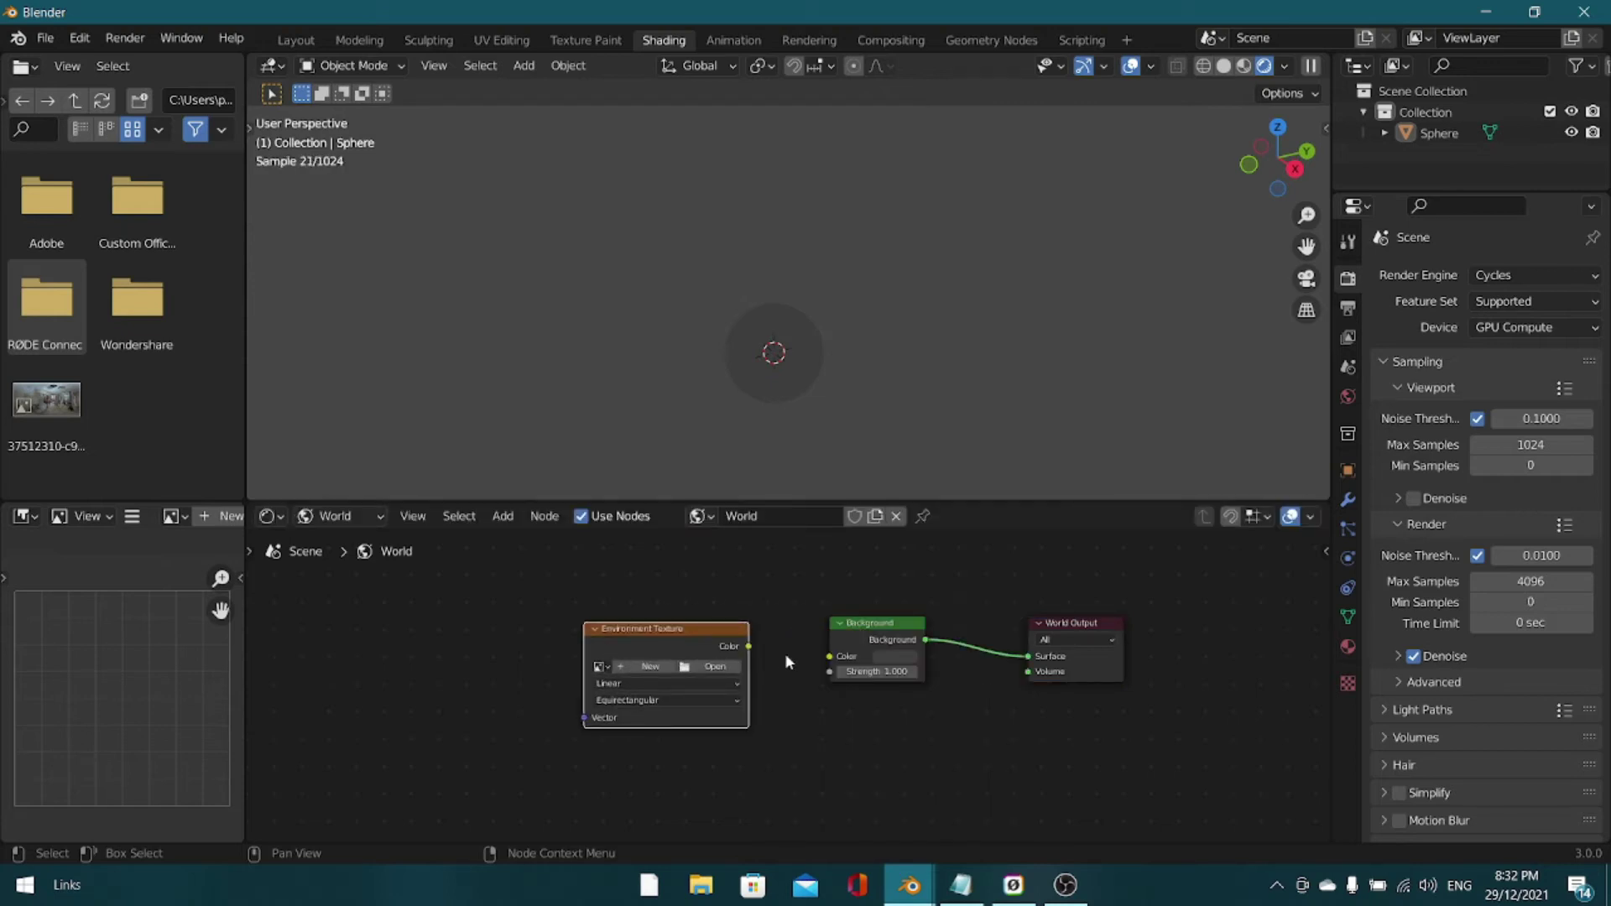
left_click_drag(747, 647, 830, 655)
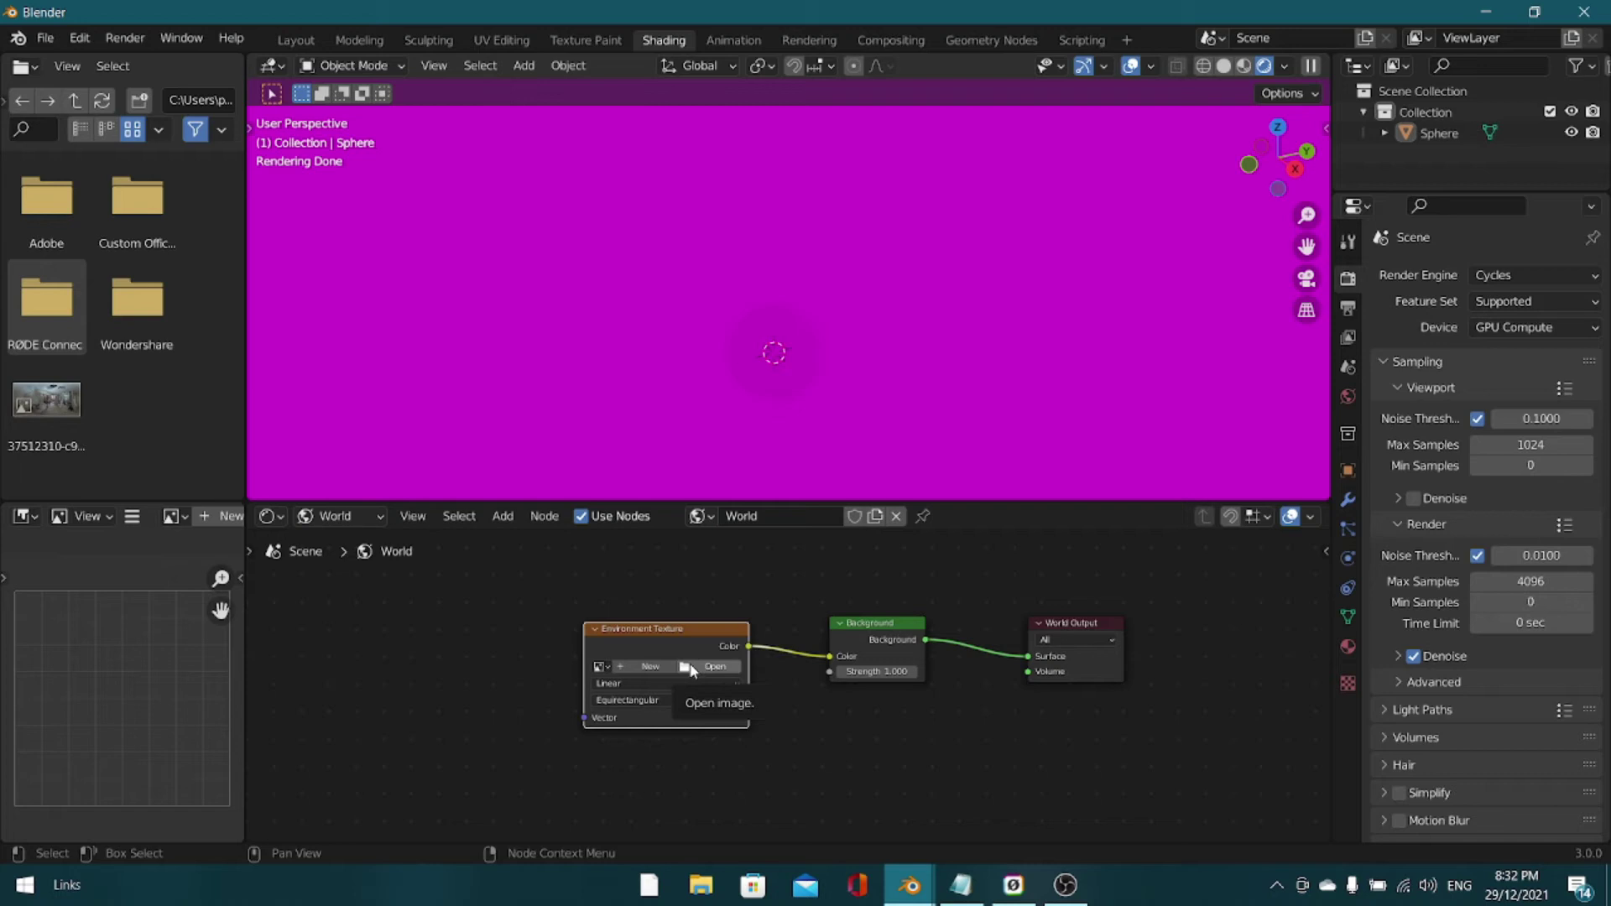
Load 29166.jpg into the Environment Texture, reposition the sphere, and shift the image node left.
left_click(693, 667)
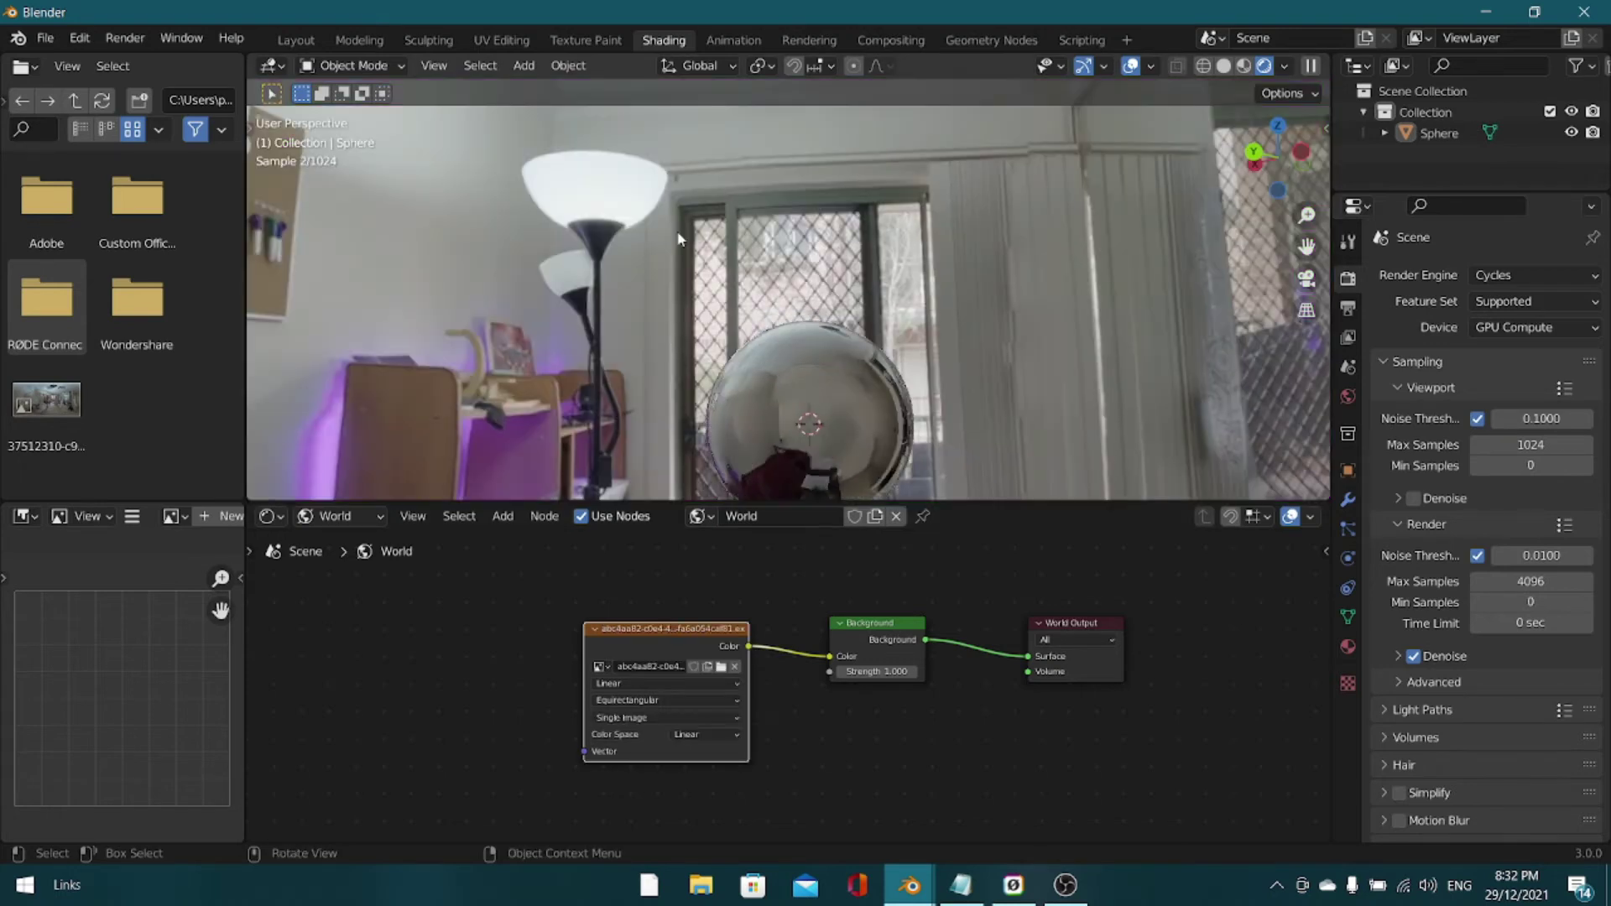
middle_click_drag(697, 277, 646, 252)
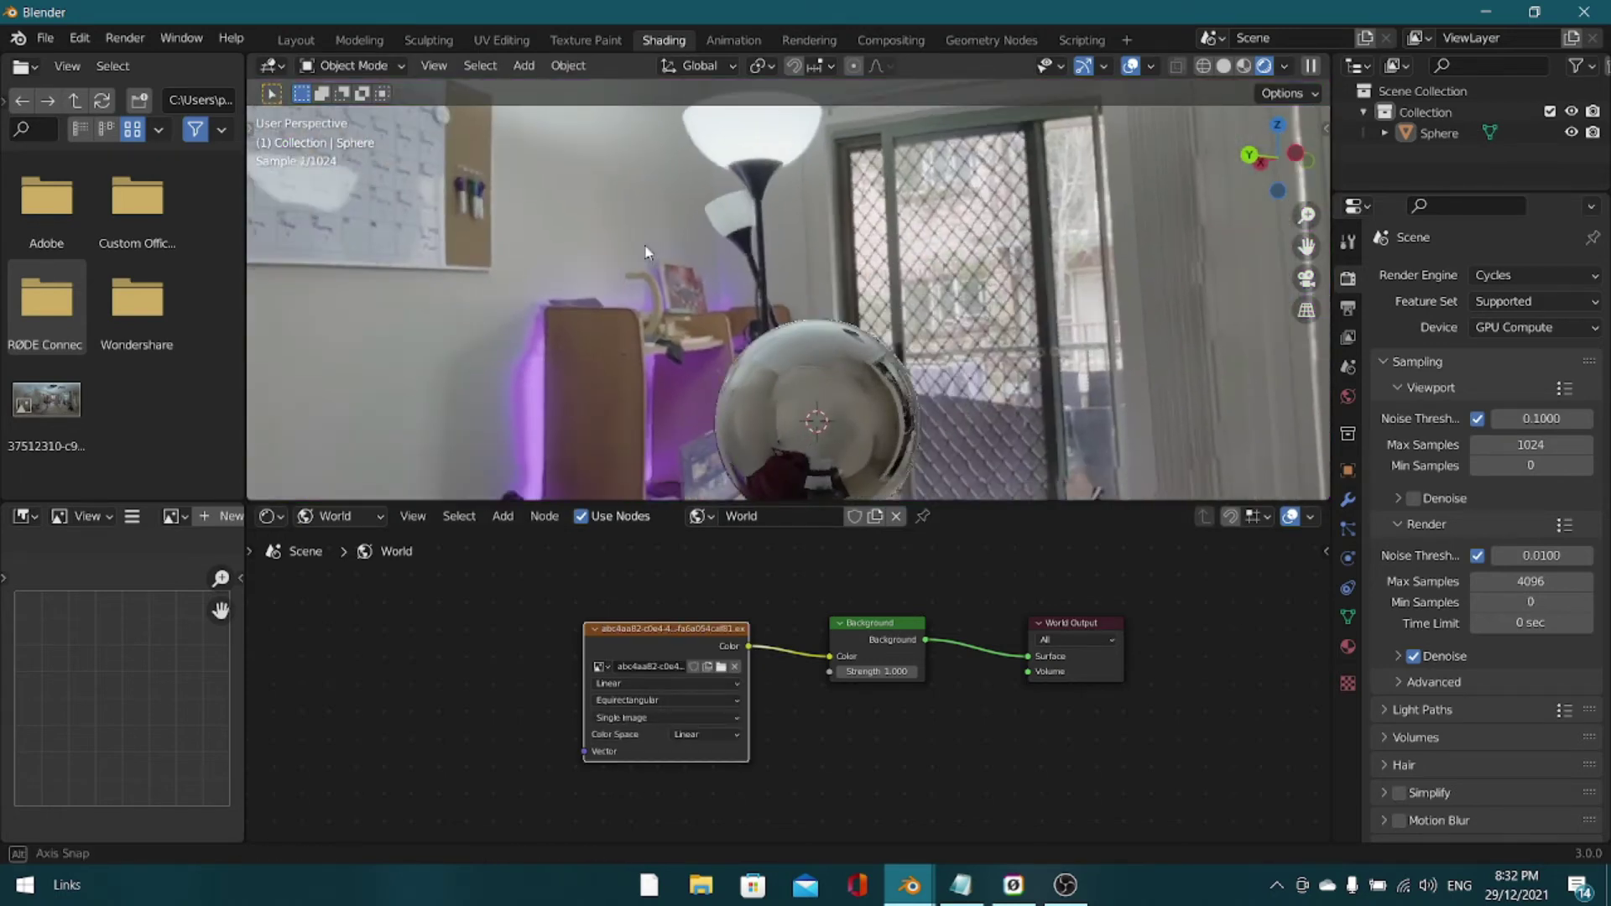
key("g")
left_click(557, 248)
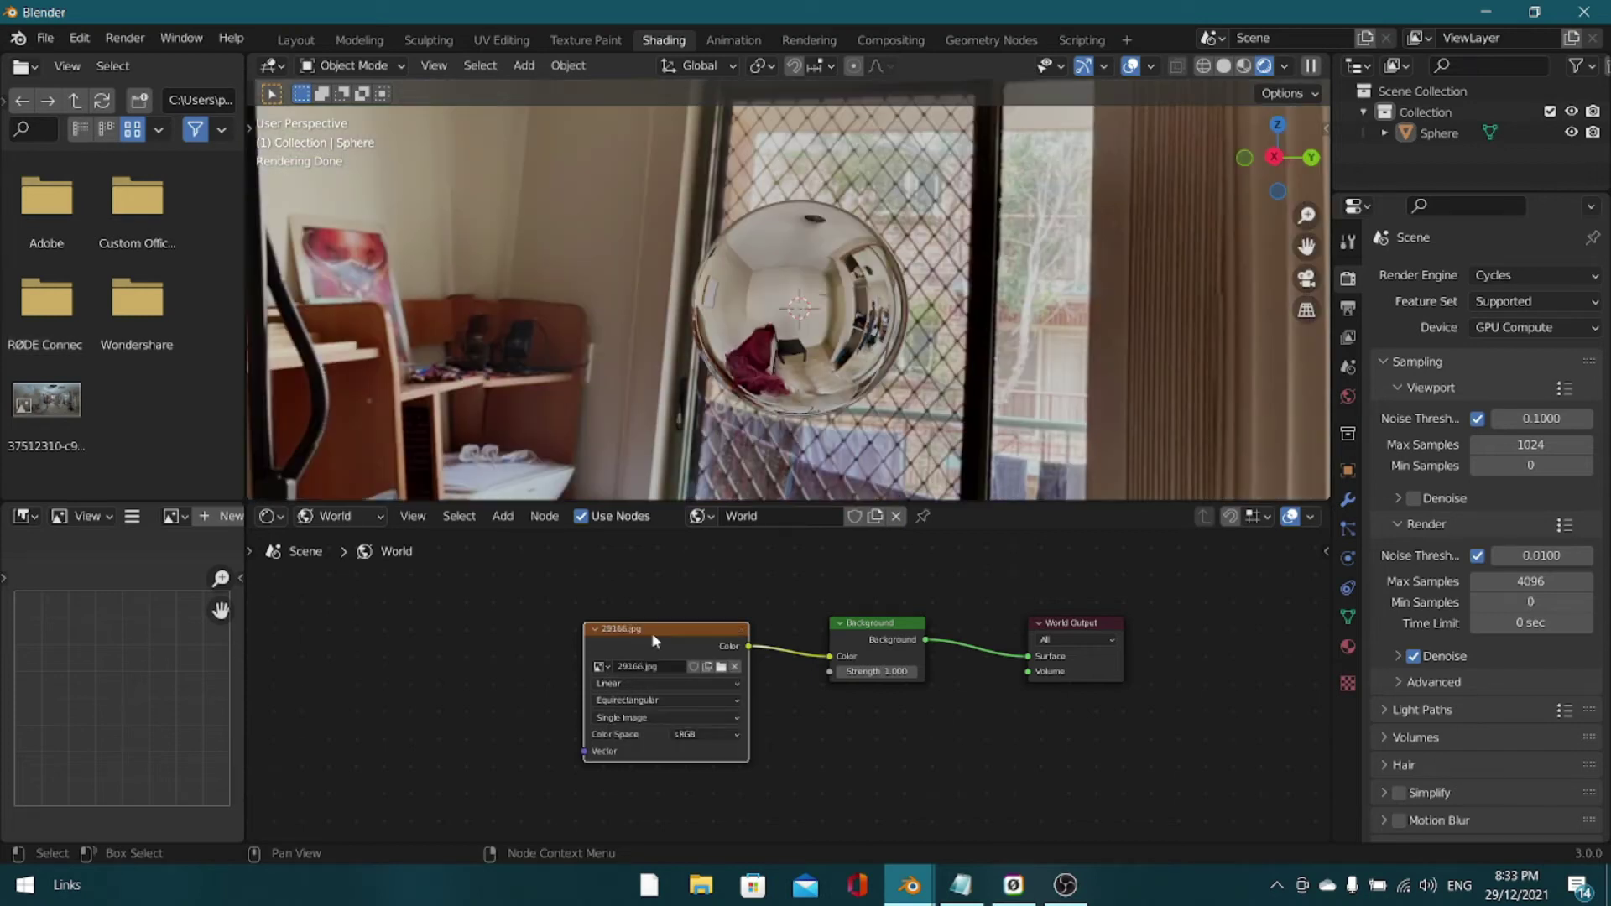
left_click_drag(649, 630, 486, 631)
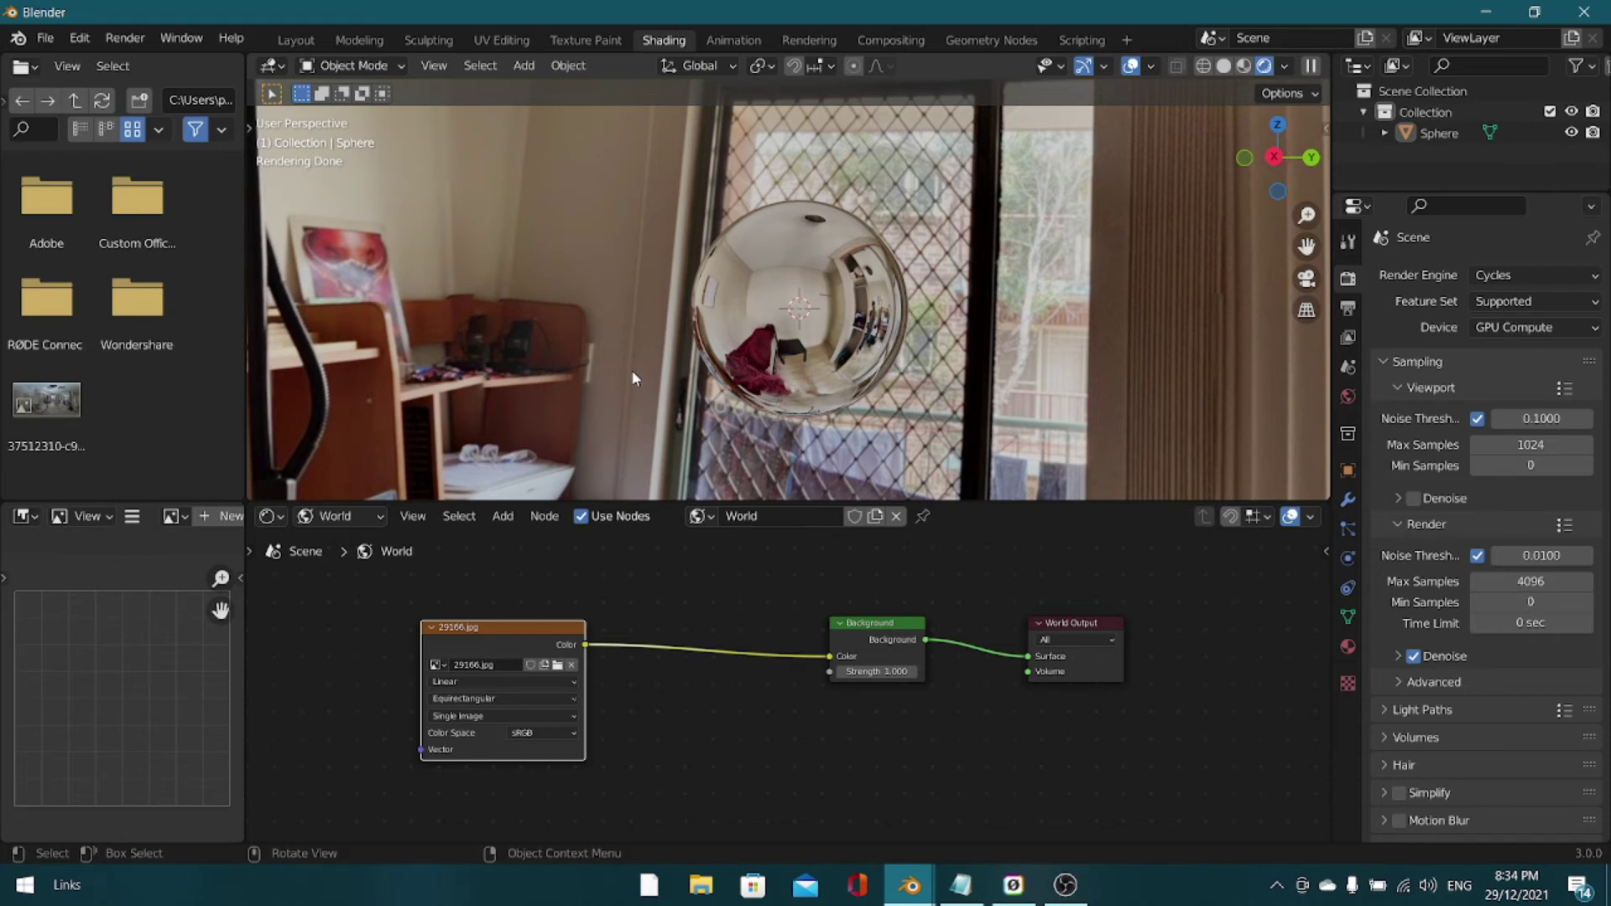
Zoom and orbit the viewport to look around the 29166.jpg room panorama reflected in the sphere.
scroll(642, 374, "down", 2)
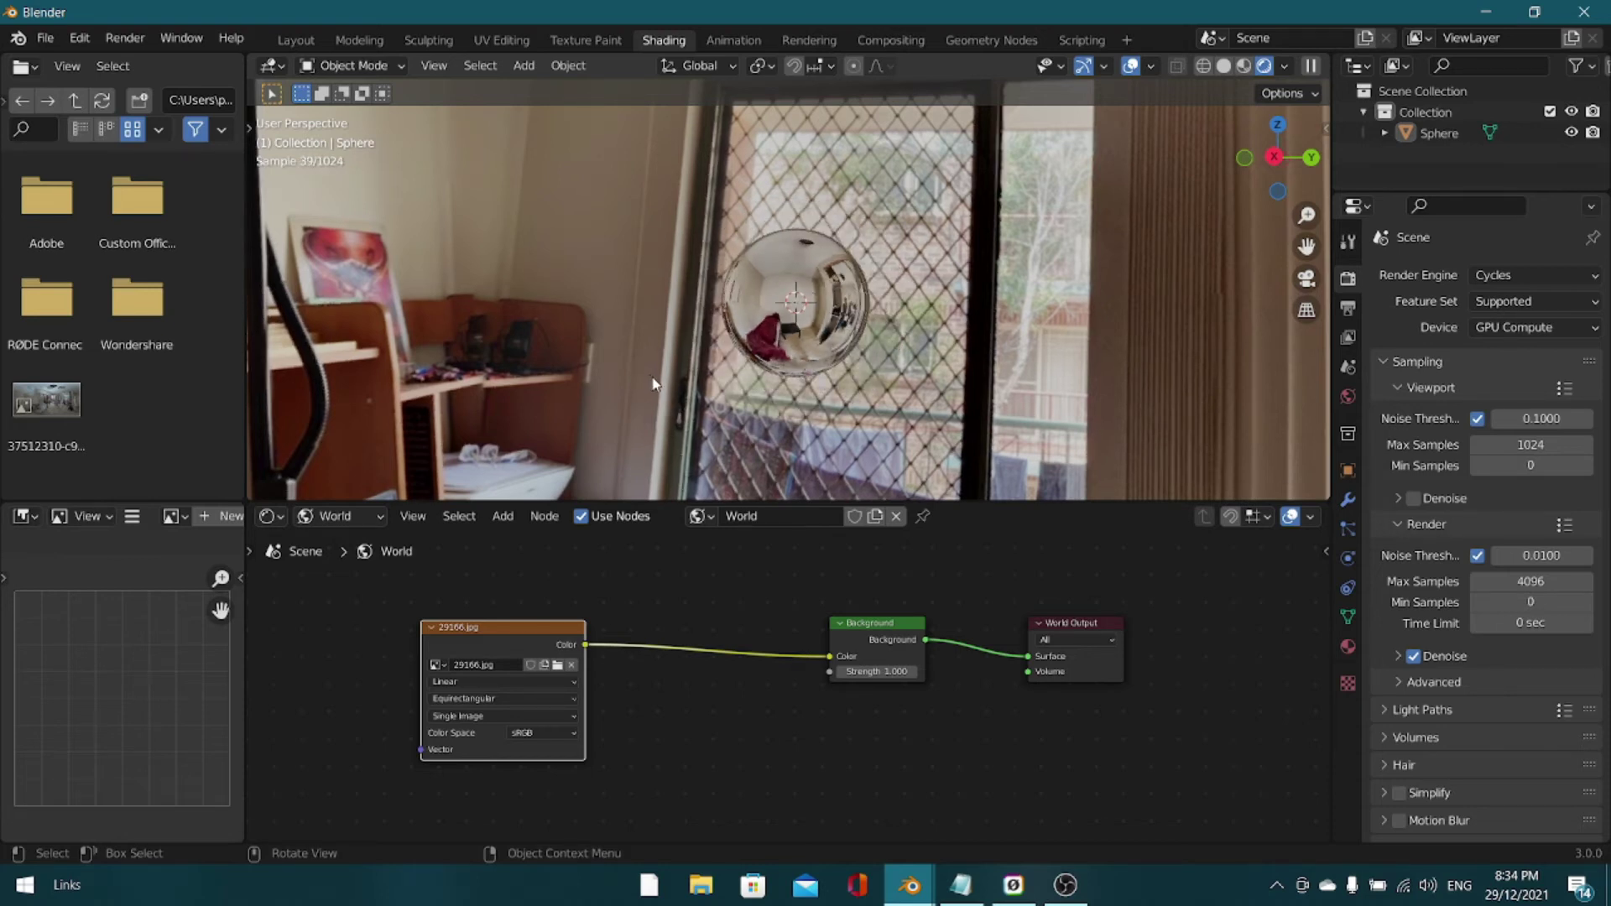
middle_click_drag(657, 385, 339, 417)
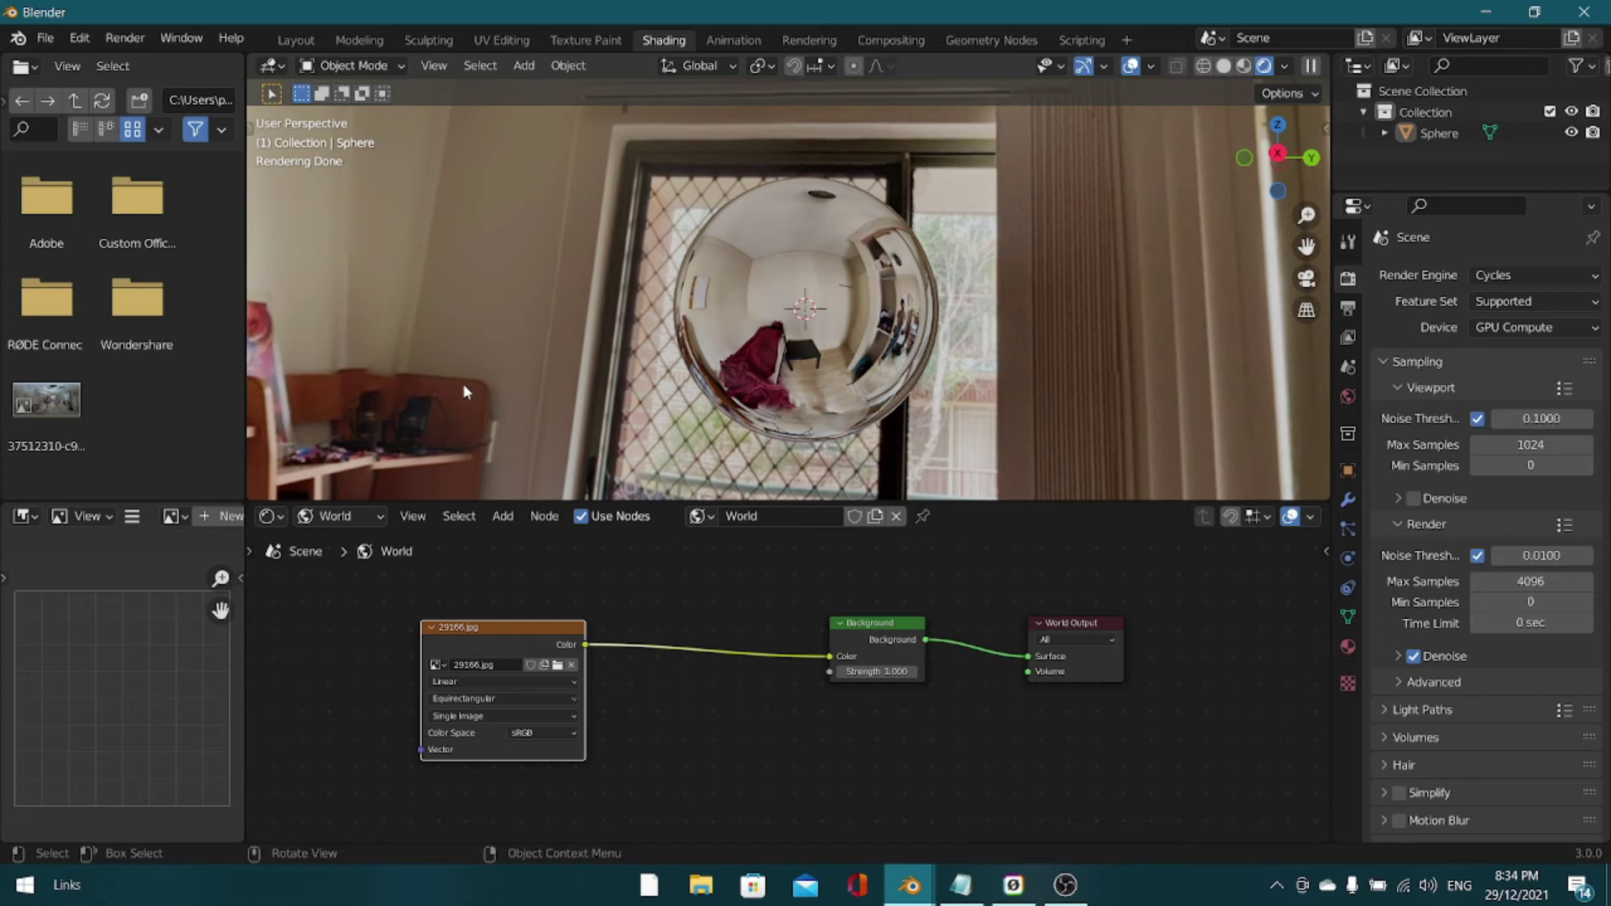
middle_click_drag(671, 304, 658, 354)
Add a plane and, in side orthographic view, move it straight up to just below the sphere.
key("shift+a")
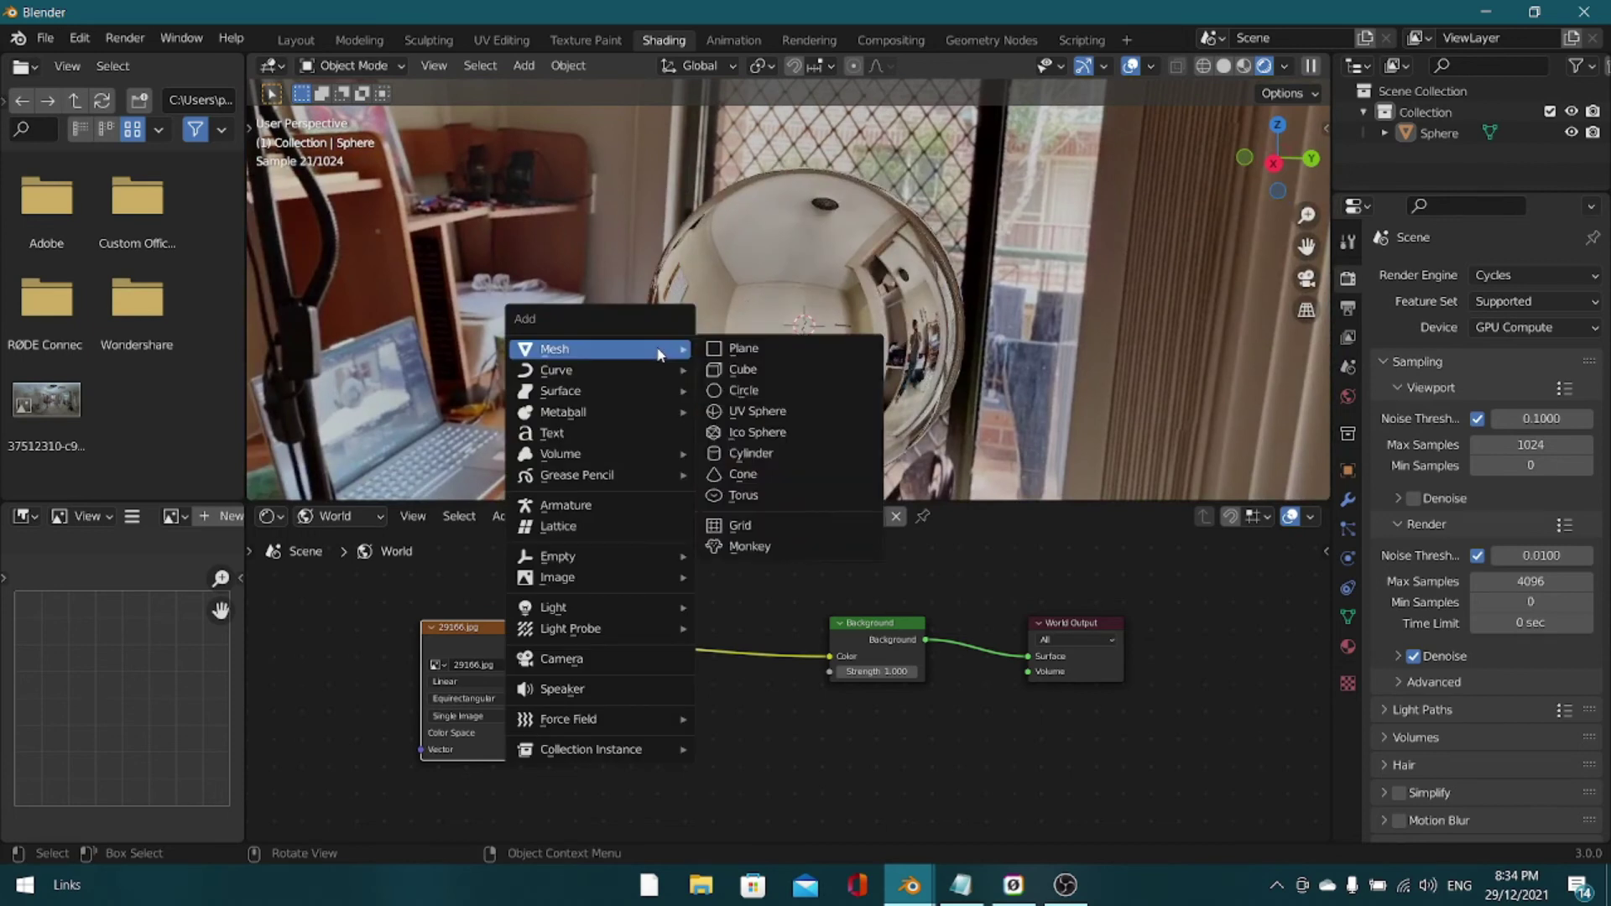
left_click(713, 348)
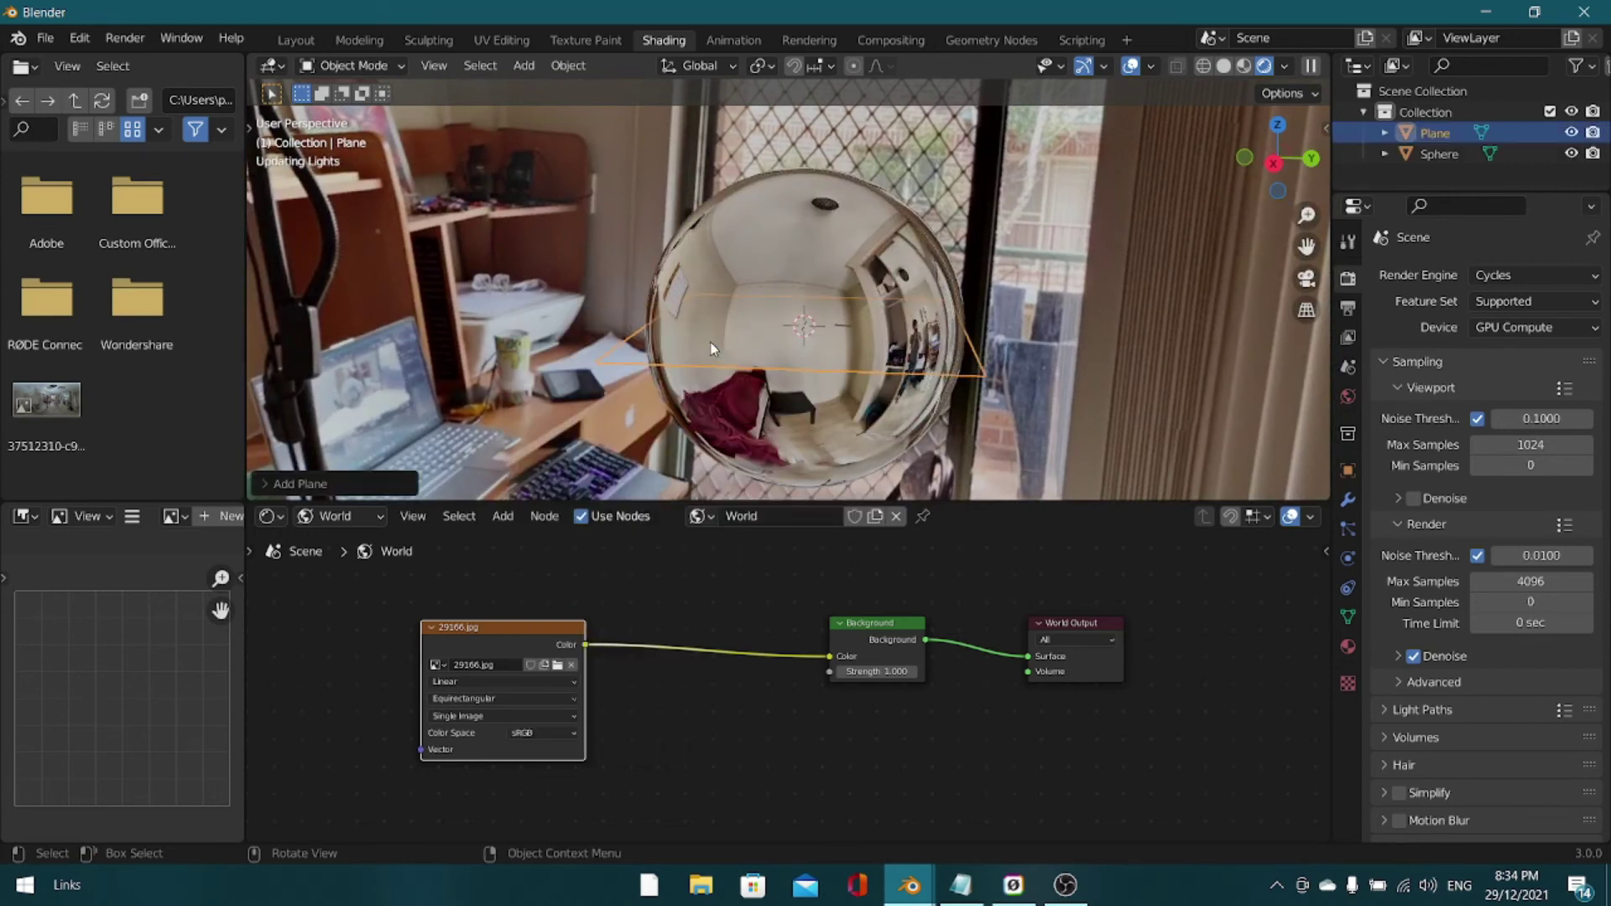
left_click(1272, 164)
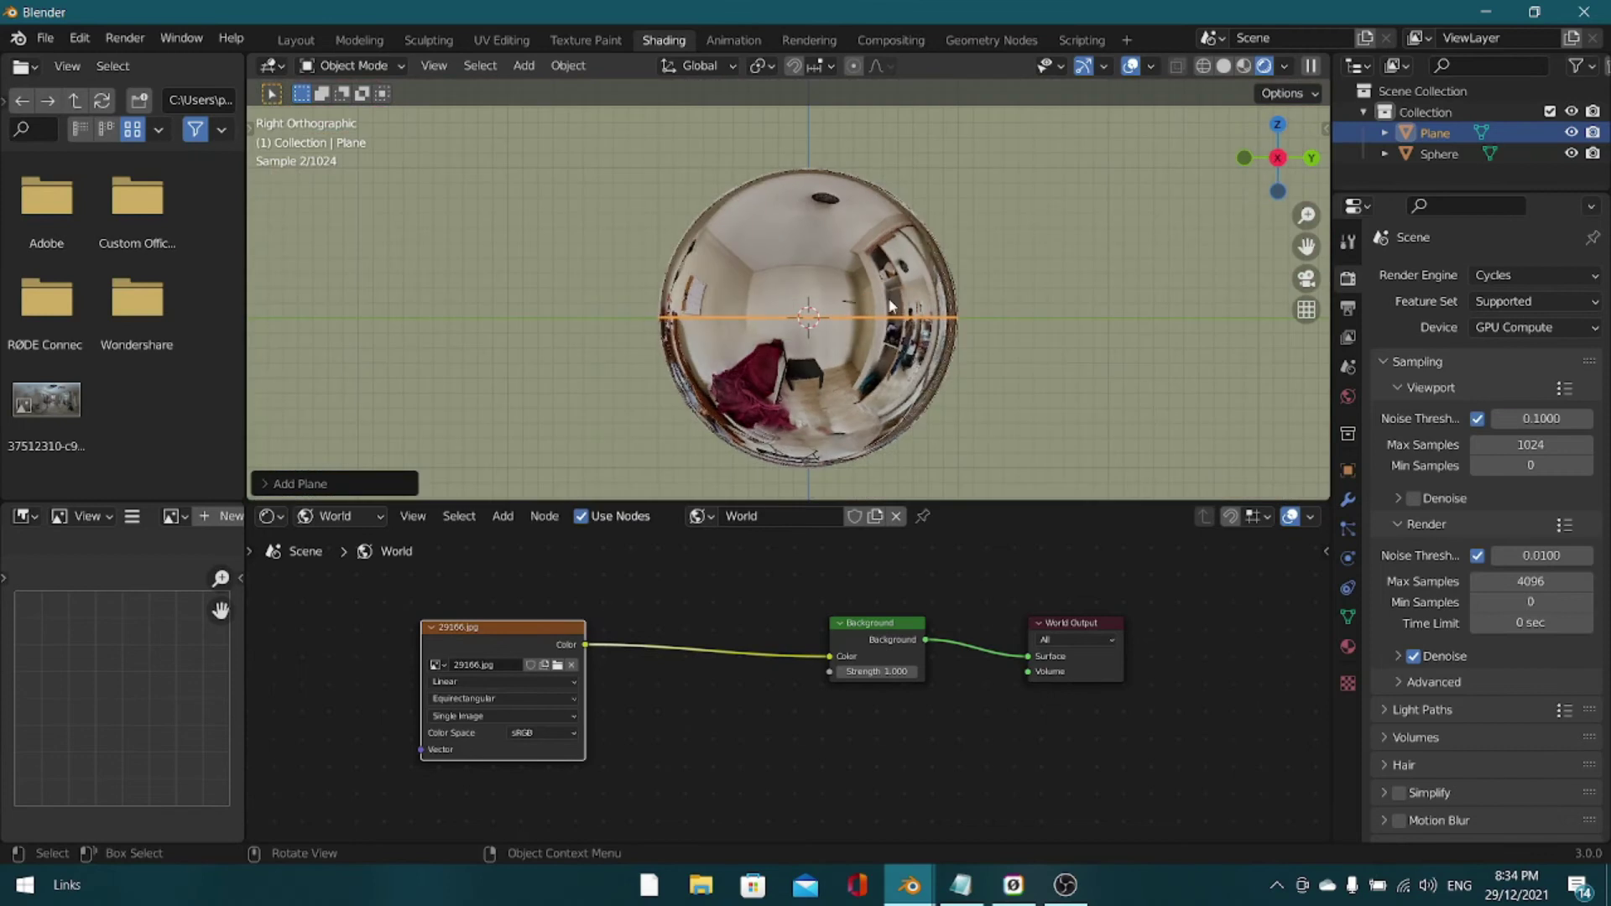
middle_click_drag(720, 466, 720, 332, "shift")
key("g")
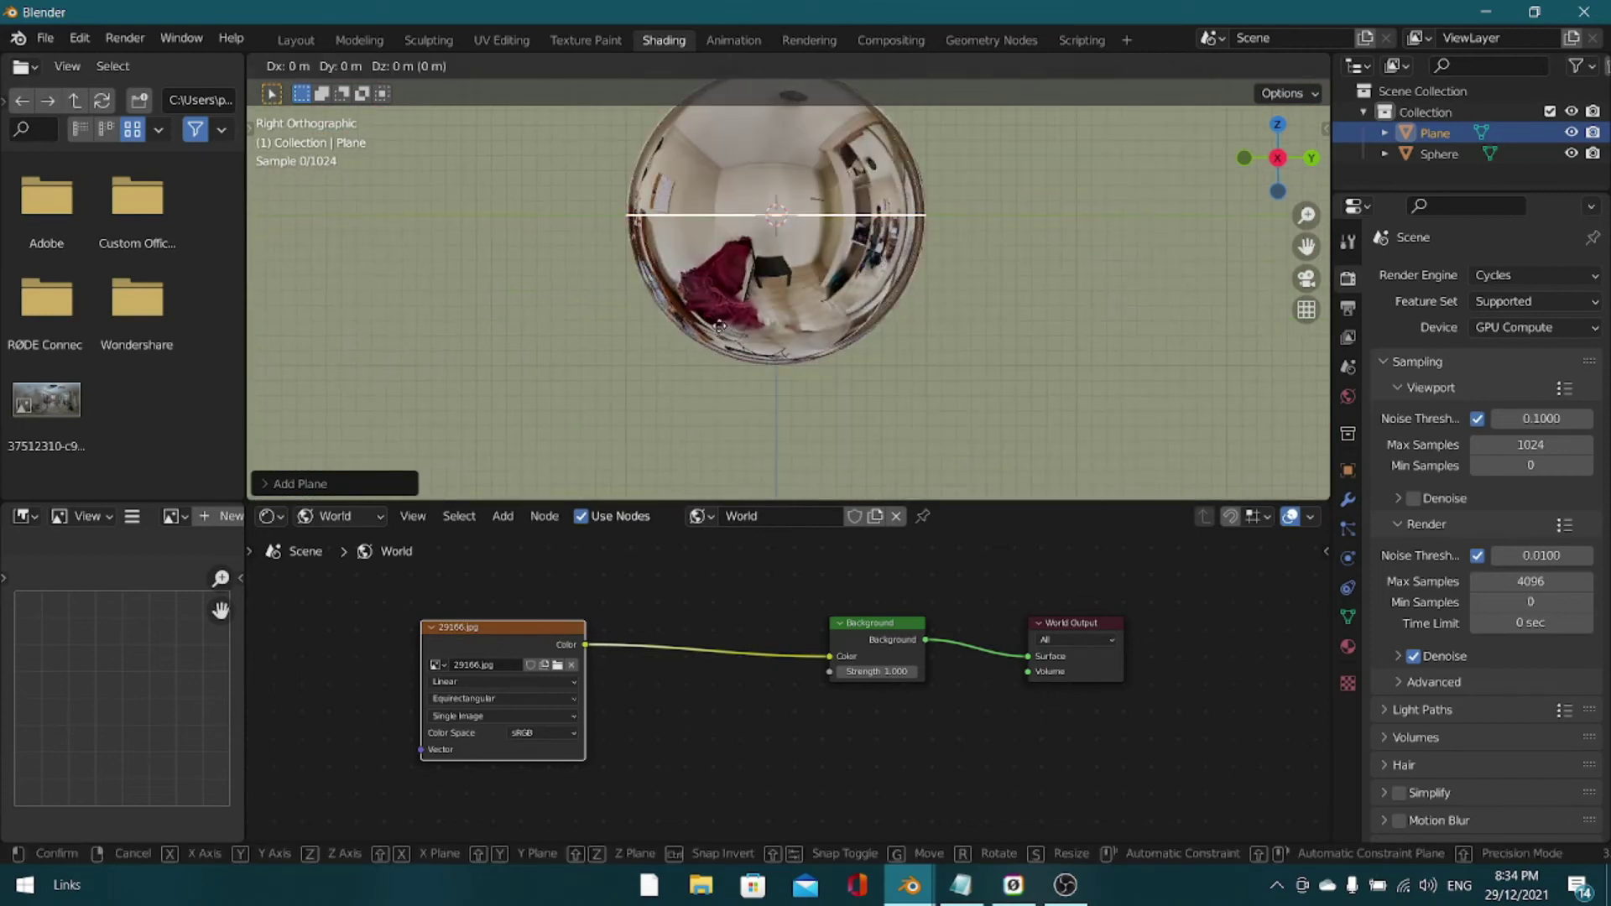
key("z")
left_click(706, 469)
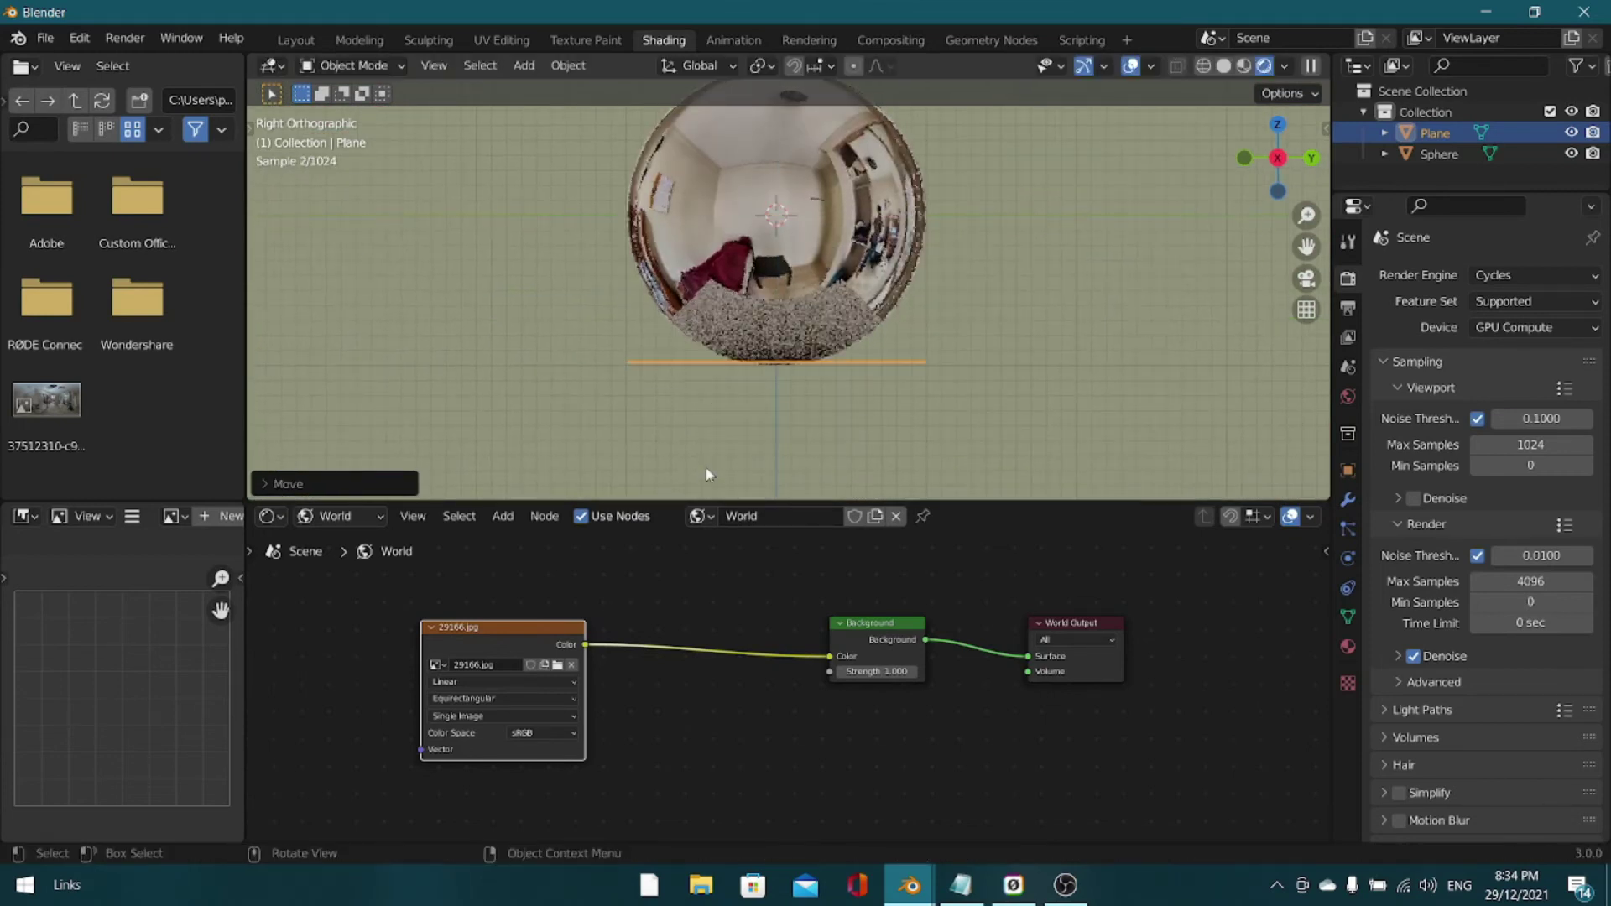
Scale the plane into a wide floor and bring the image and Background nodes into view.
key("s")
left_click(277, 470)
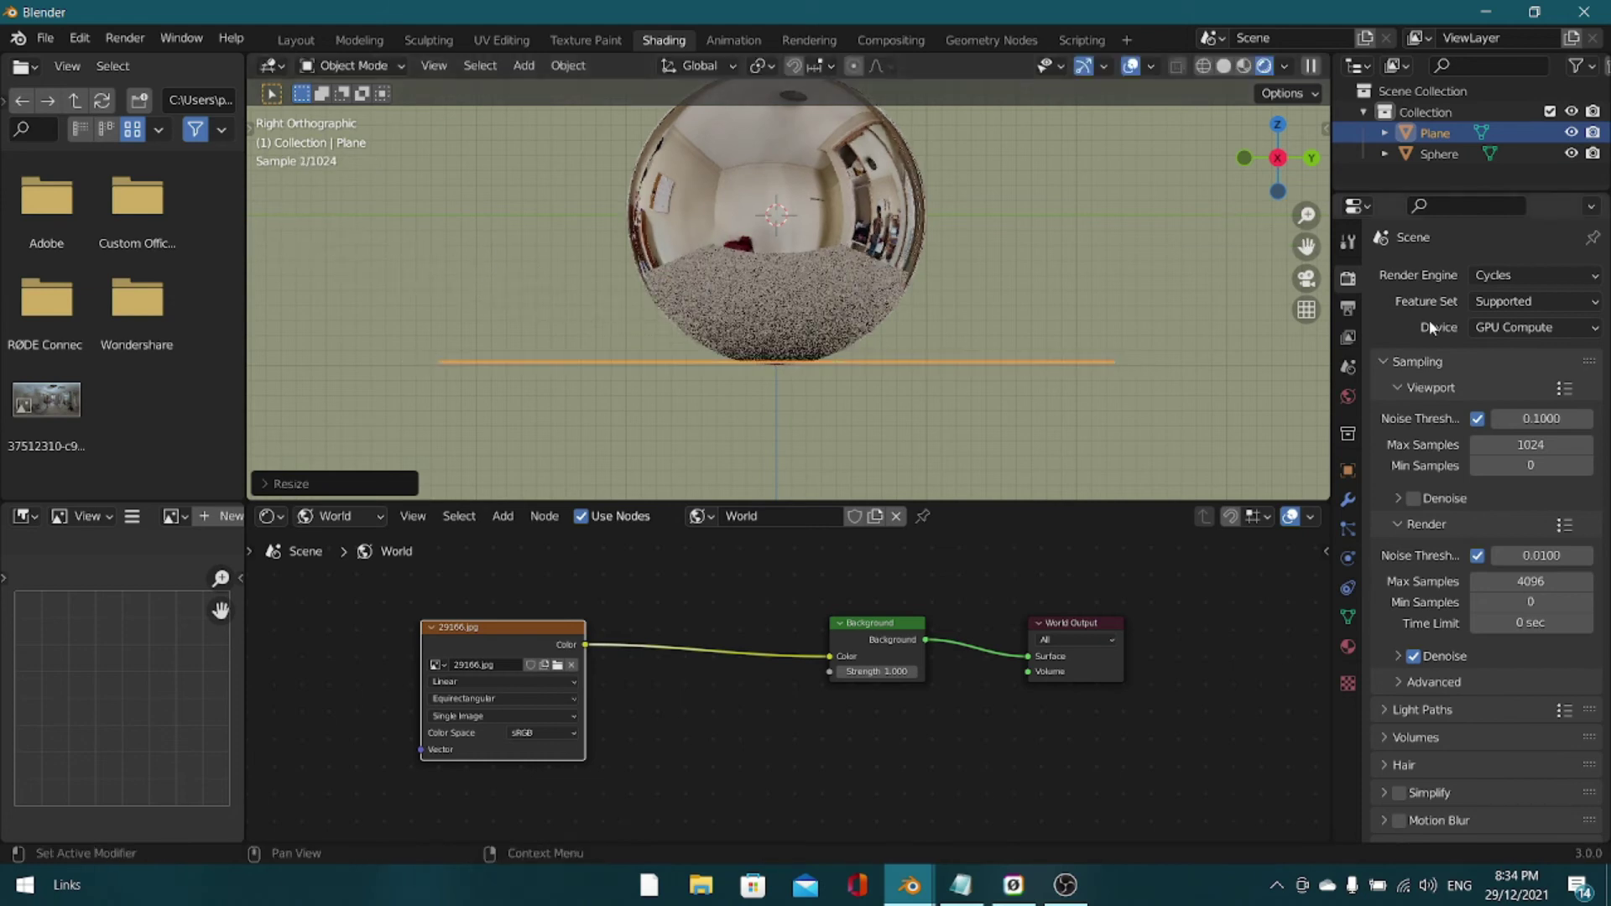
middle_click_drag(277, 470, 679, 407)
scroll(509, 464, "up", 3)
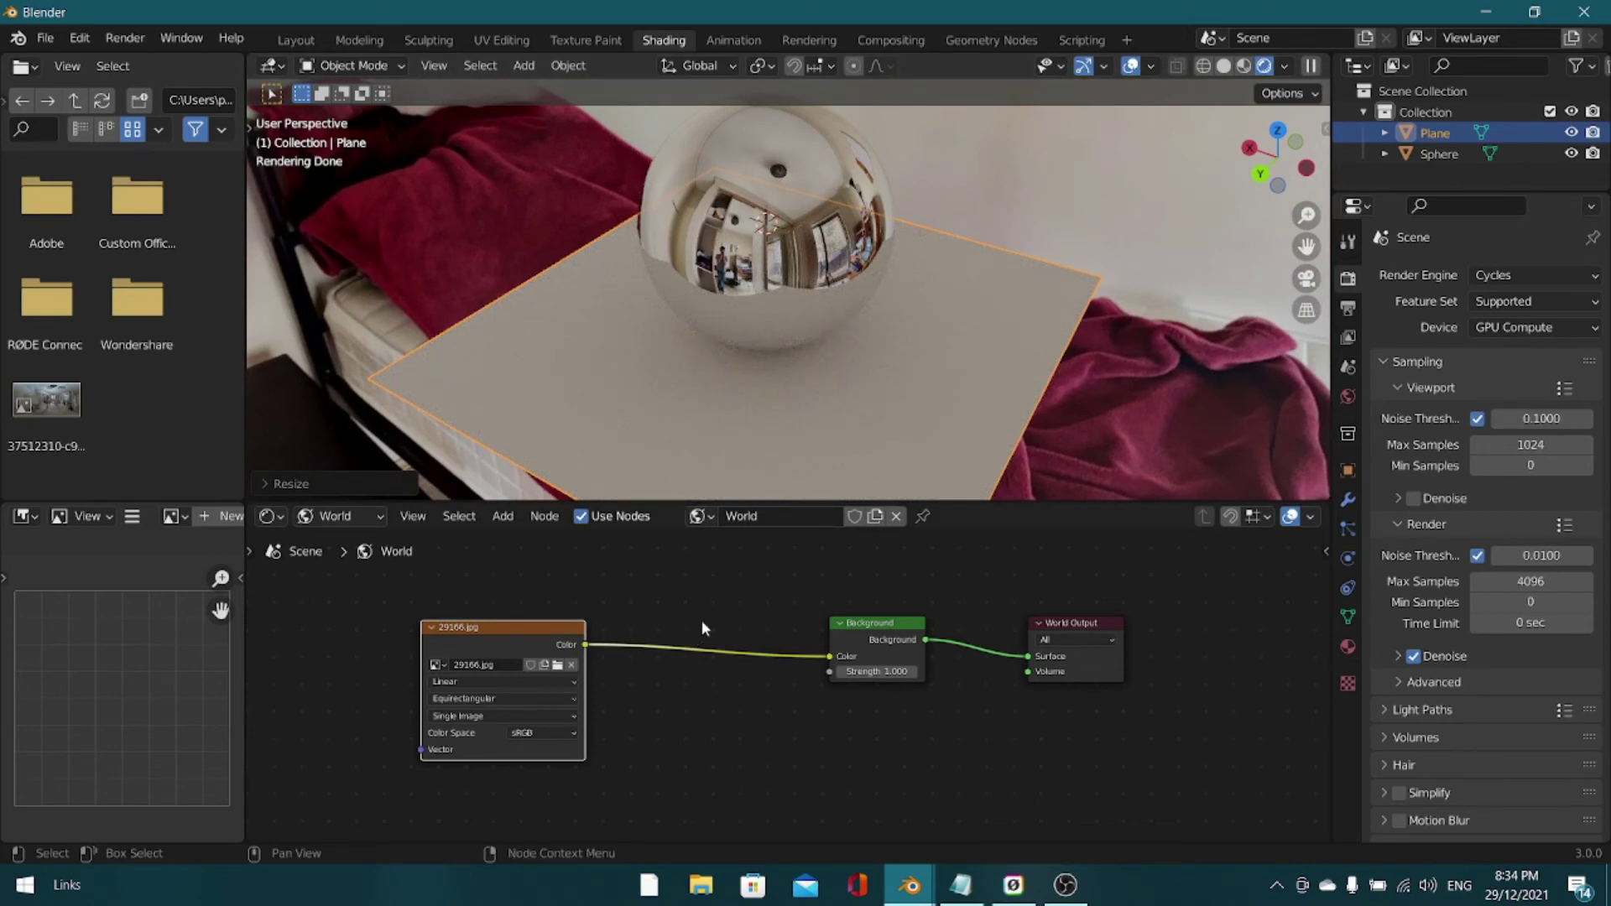
scroll(667, 615, "up", 3)
middle_click_drag(621, 735, 688, 661)
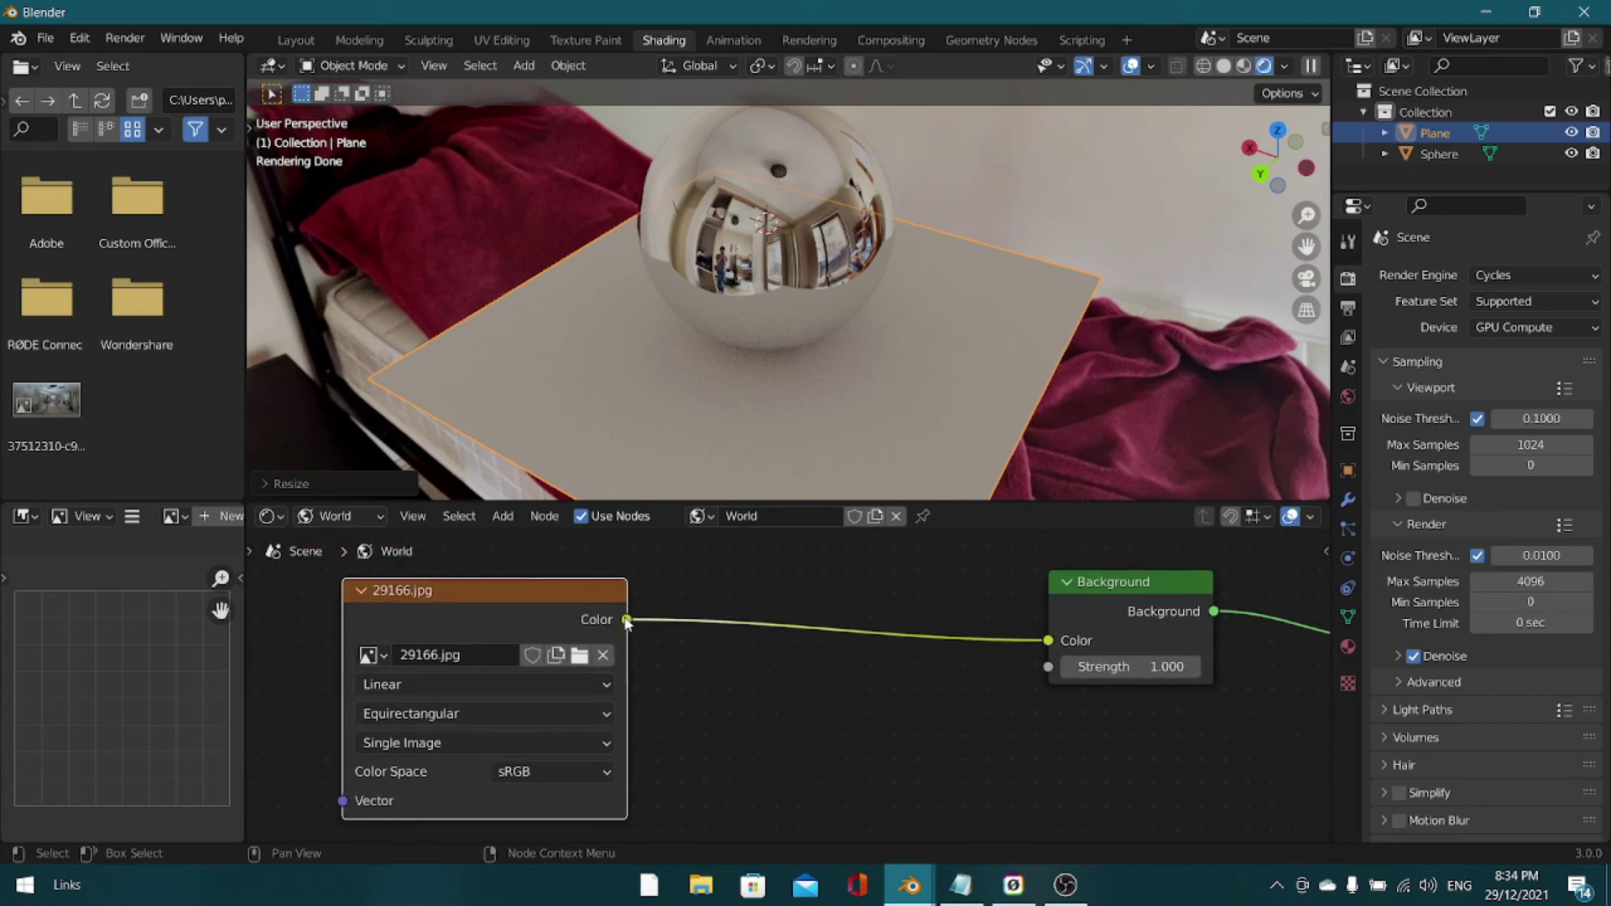
Connect the 29166.jpg image's Color output to the Background node's Strength input.
left_click_drag(627, 620, 1049, 667)
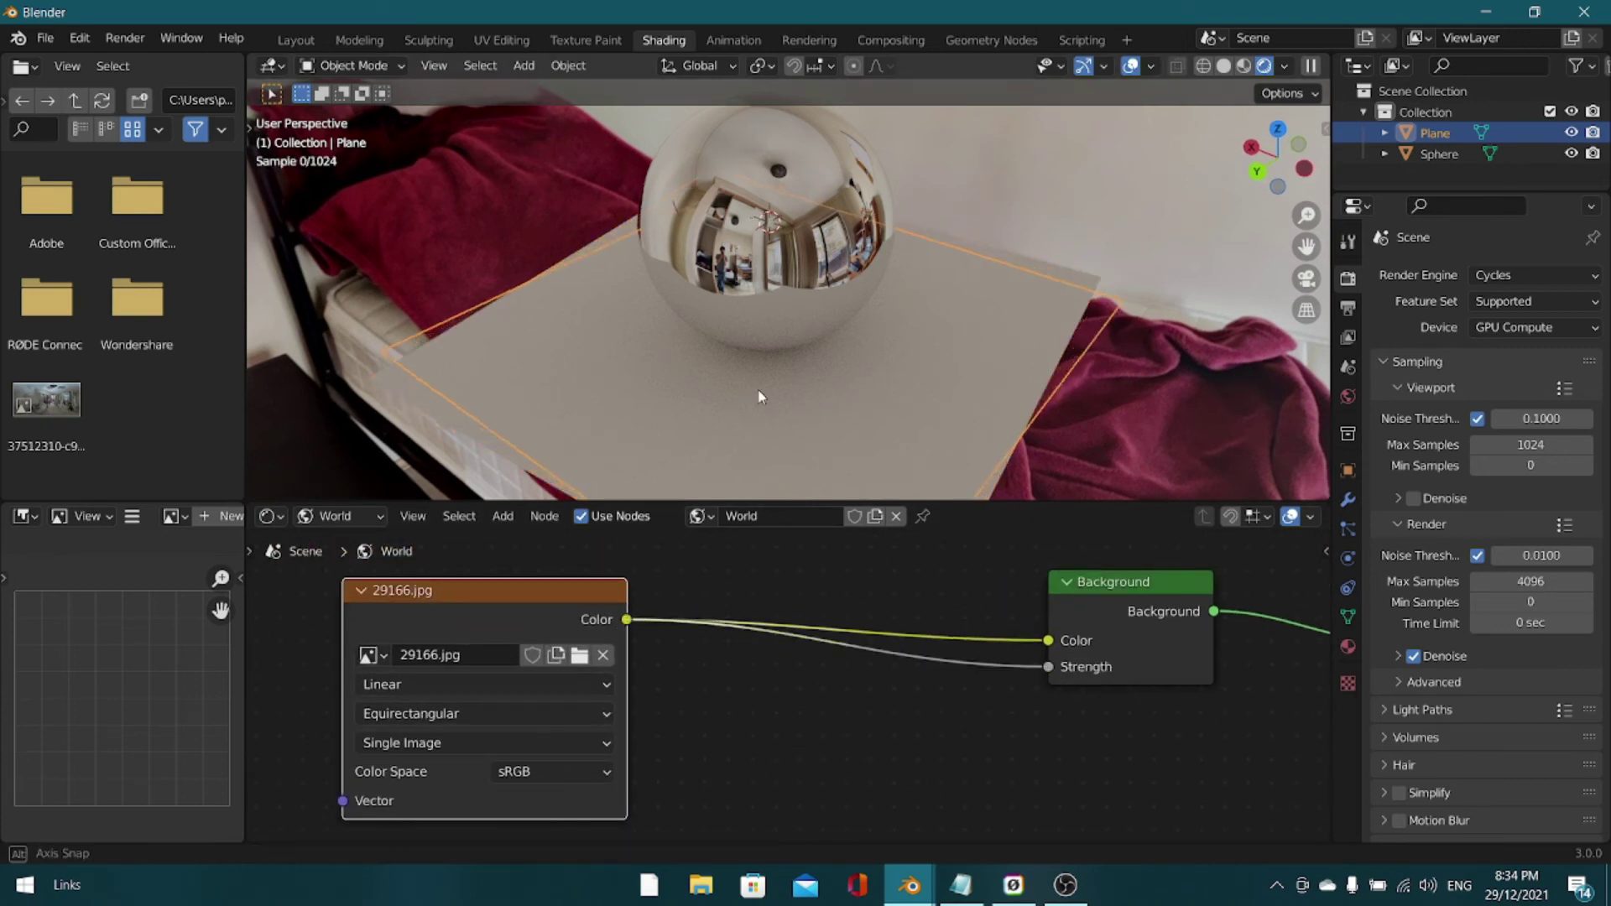
middle_click_drag(760, 396, 1123, 345)
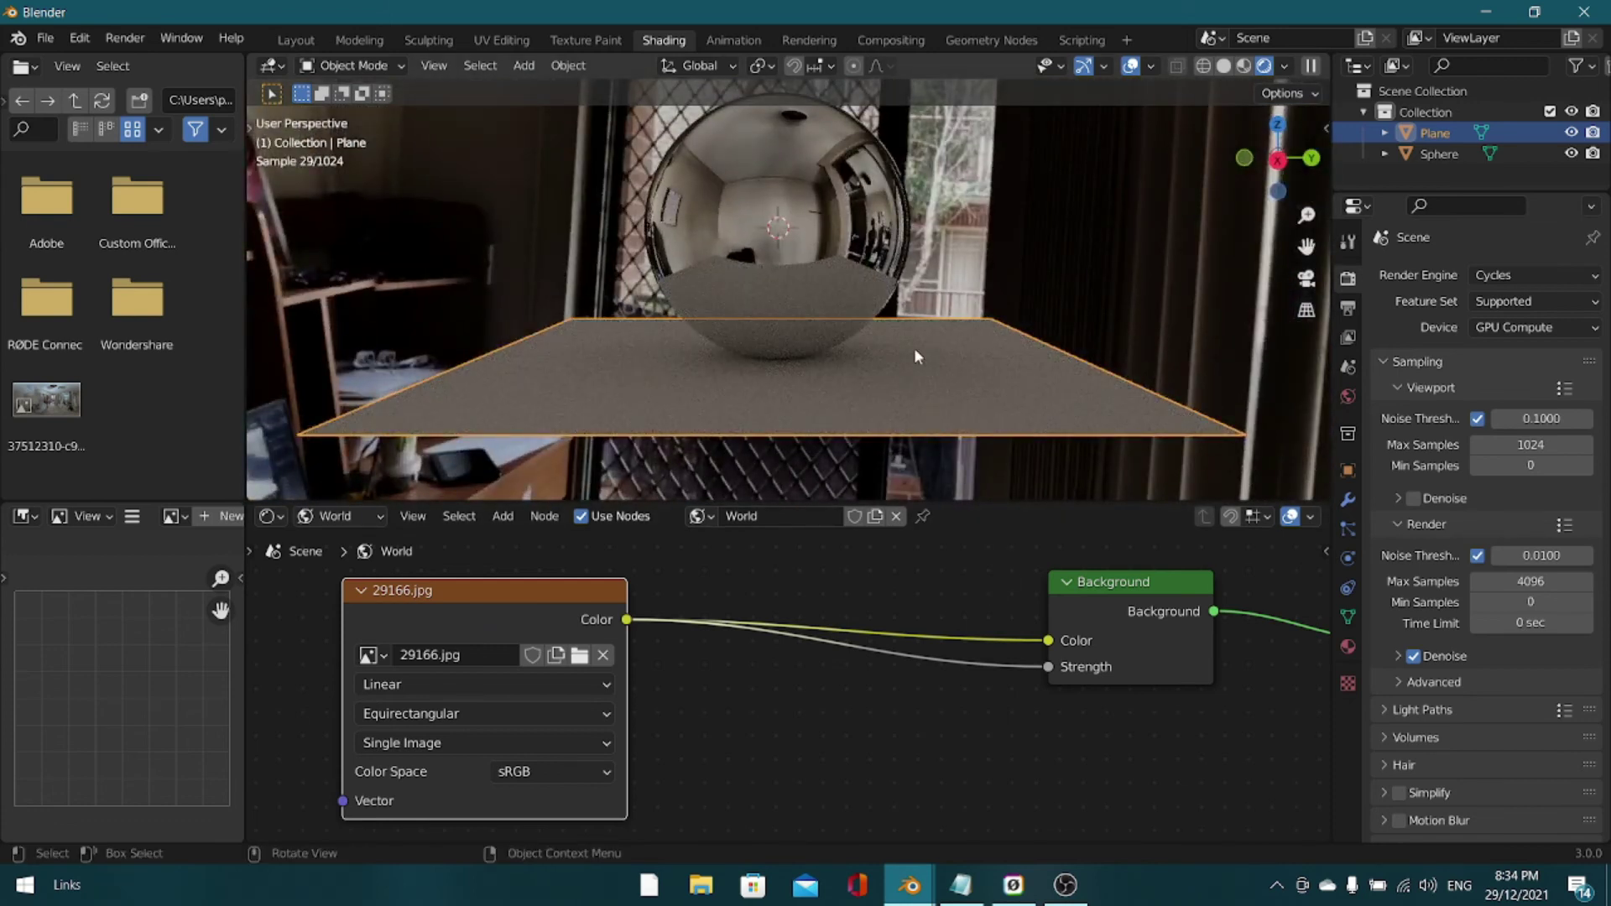
key("shift+a")
mouse_move(915, 349)
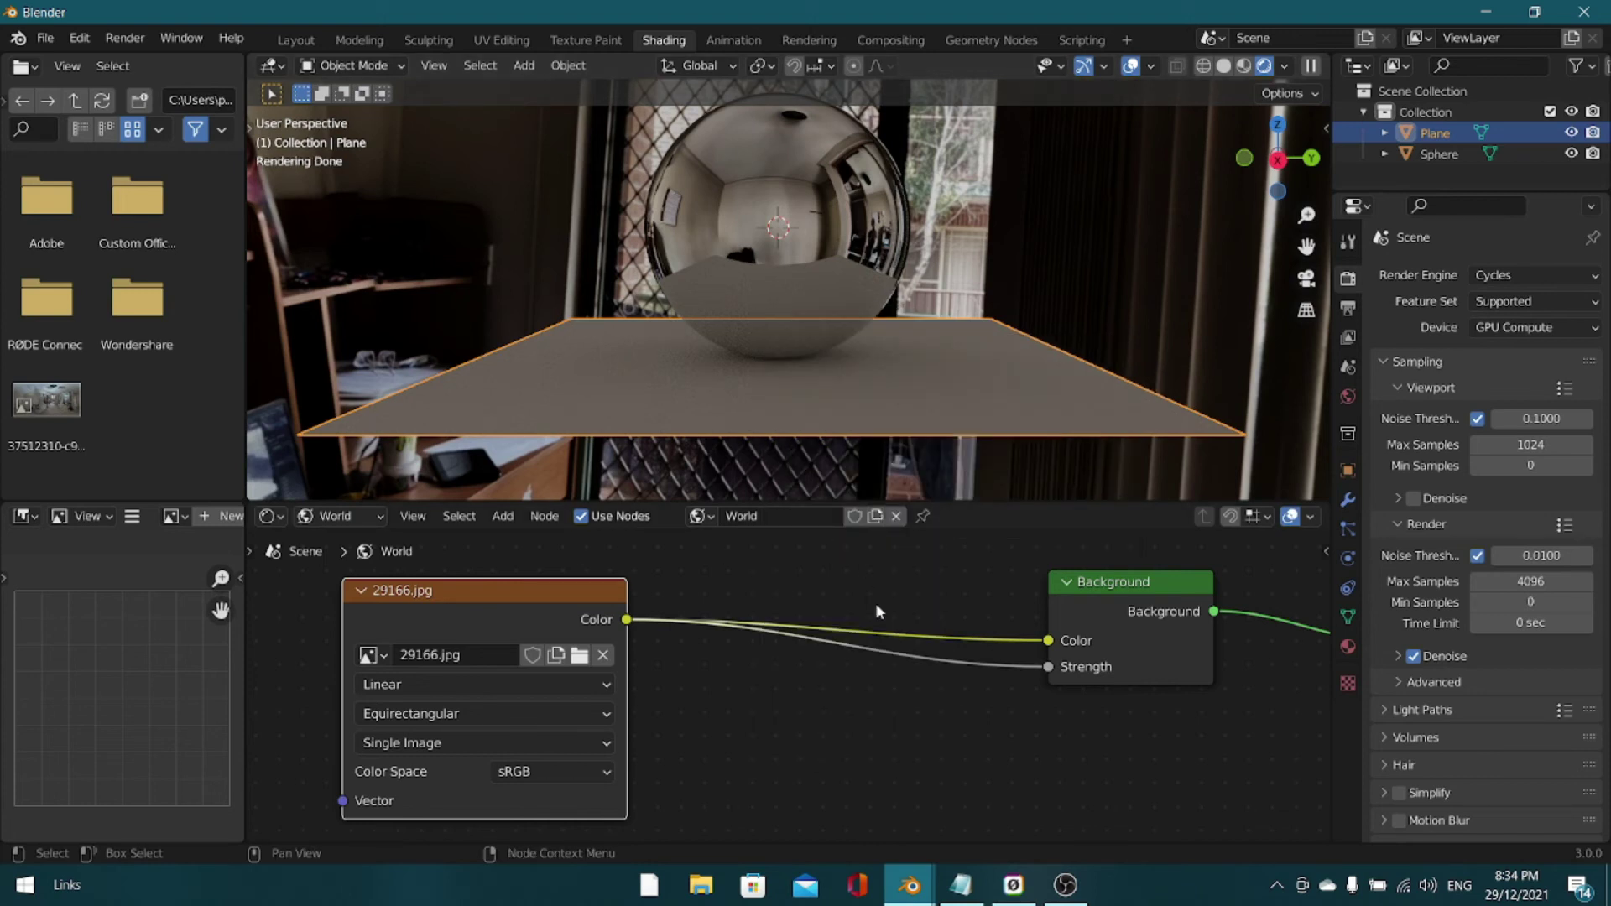
Insert a Math node on the link from the image to Background Strength.
key("shift+a")
left_click(875, 604)
type("math")
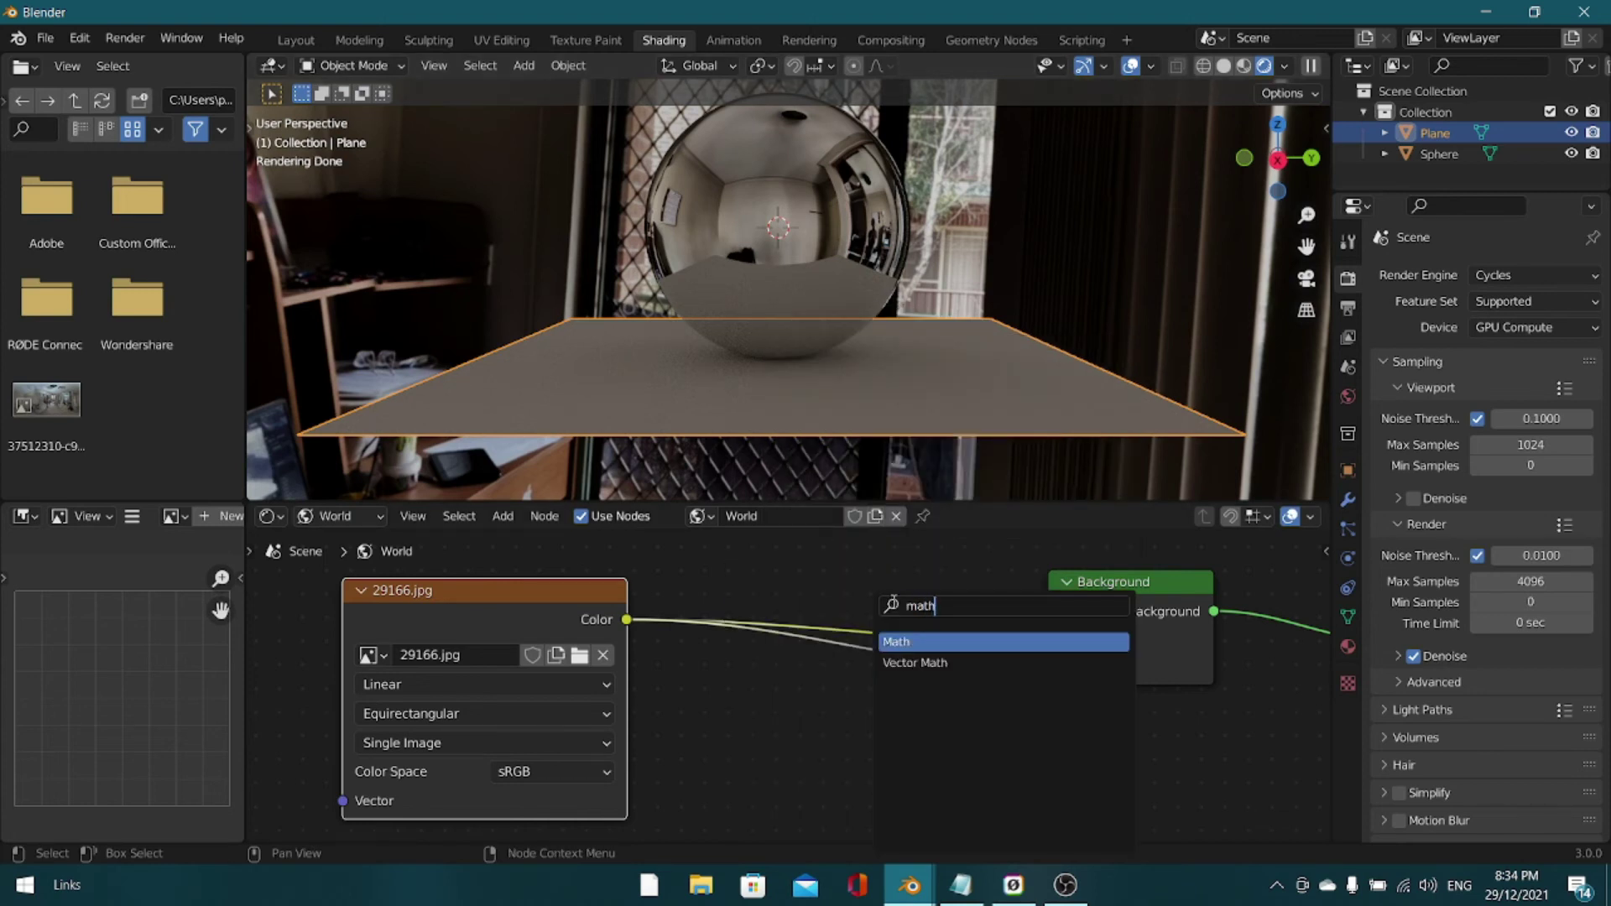
left_click(897, 641)
left_click(827, 642)
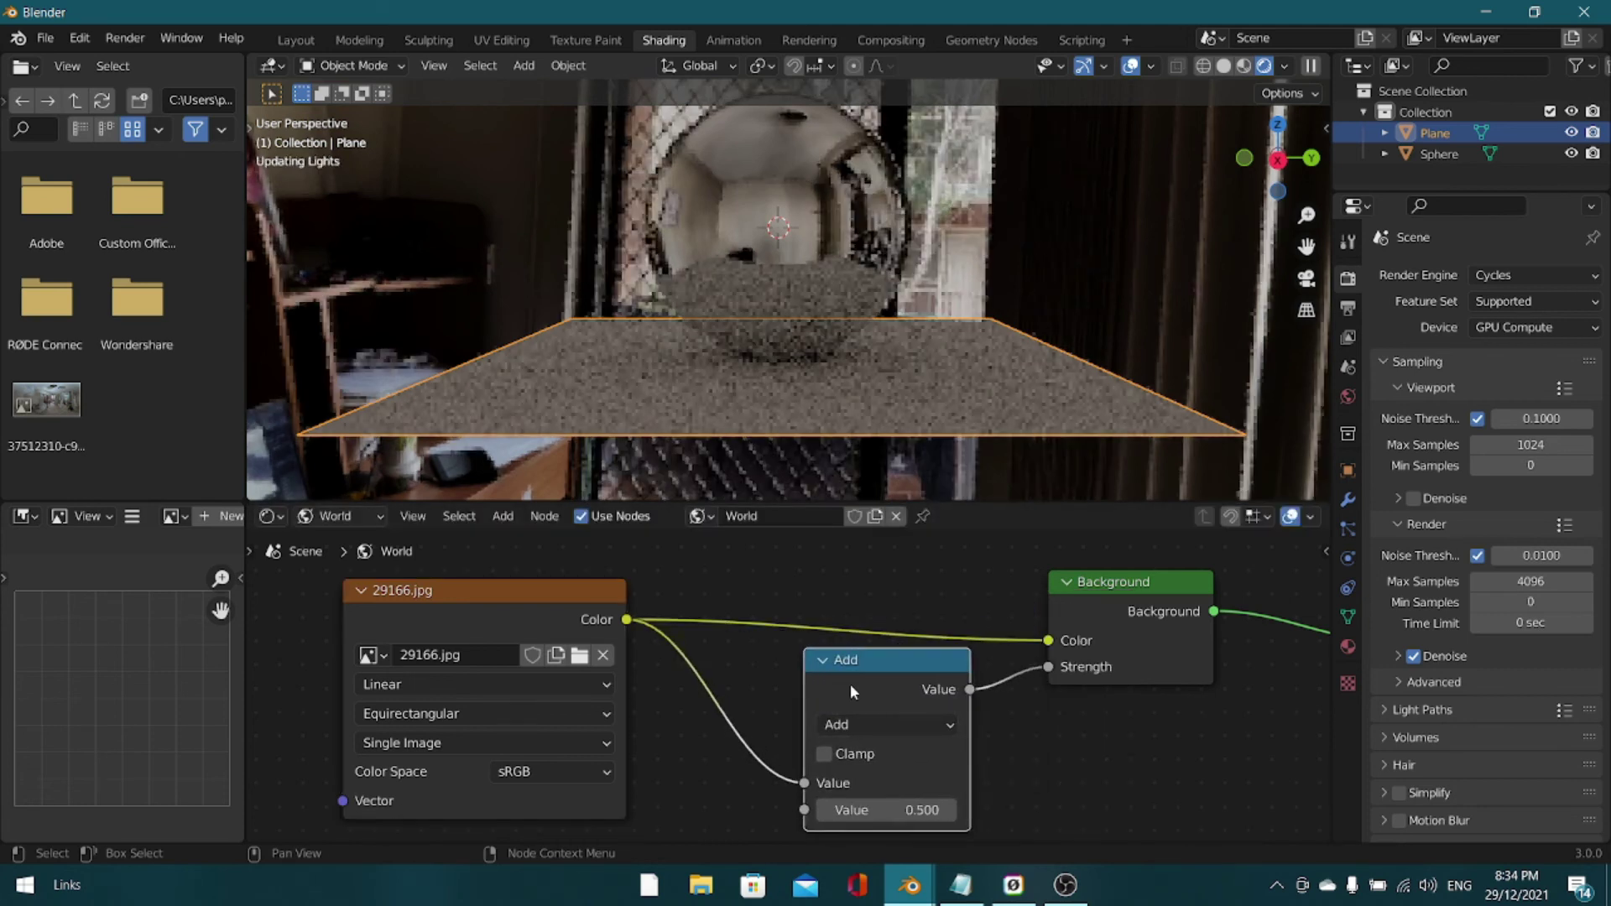
Set the Math node's operation to Power with an Exponent of 20.
left_click(828, 723)
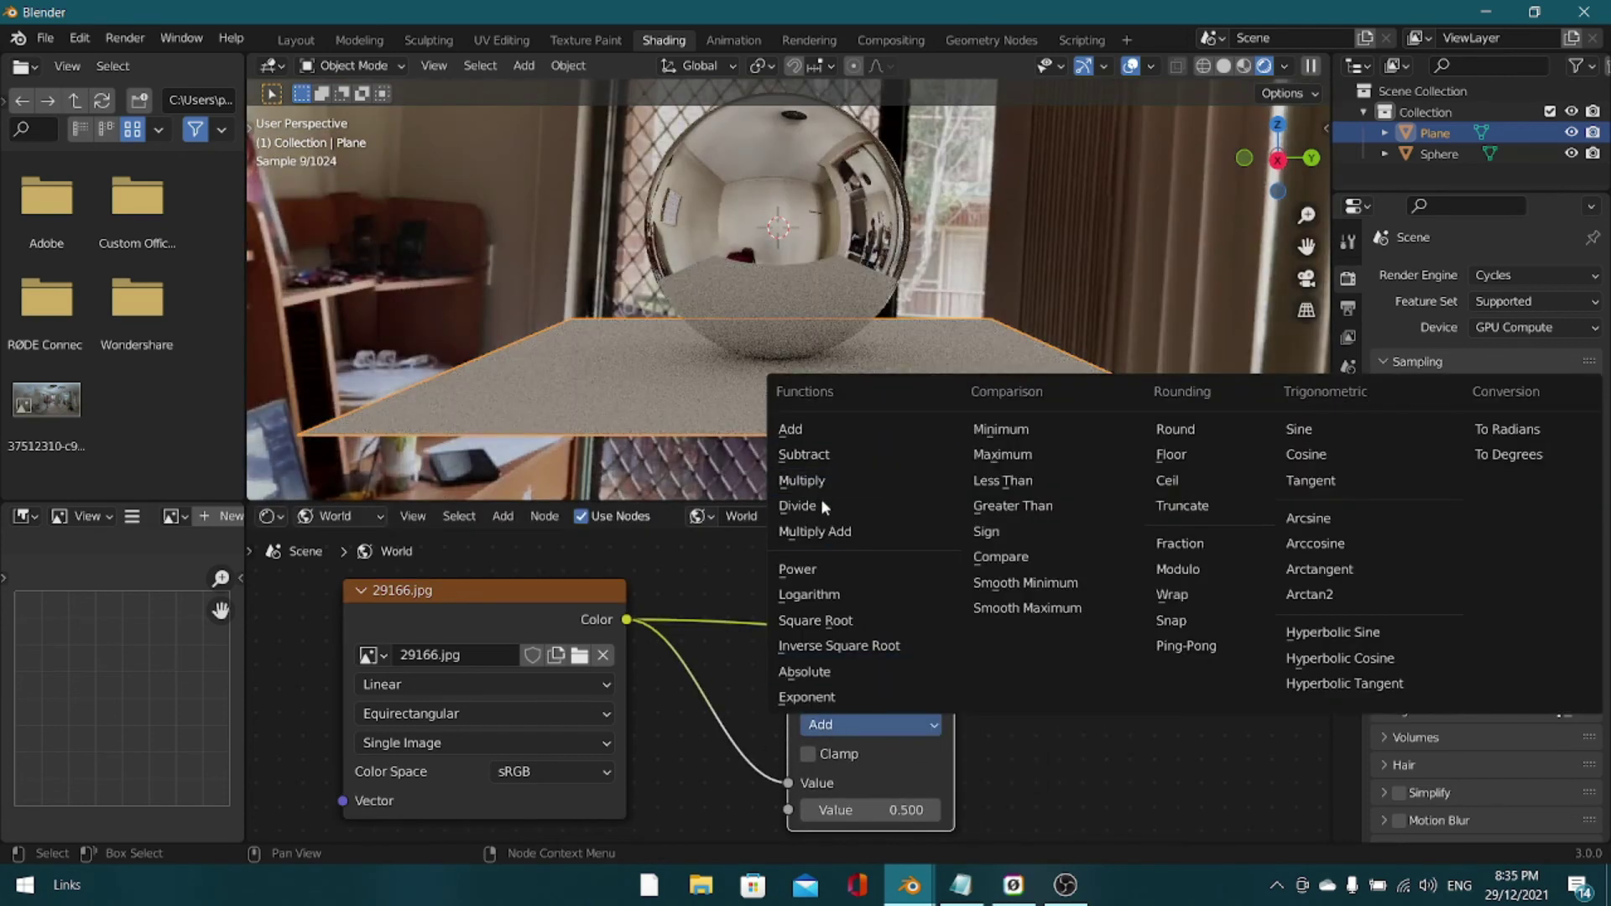
left_click(797, 570)
left_click(870, 810)
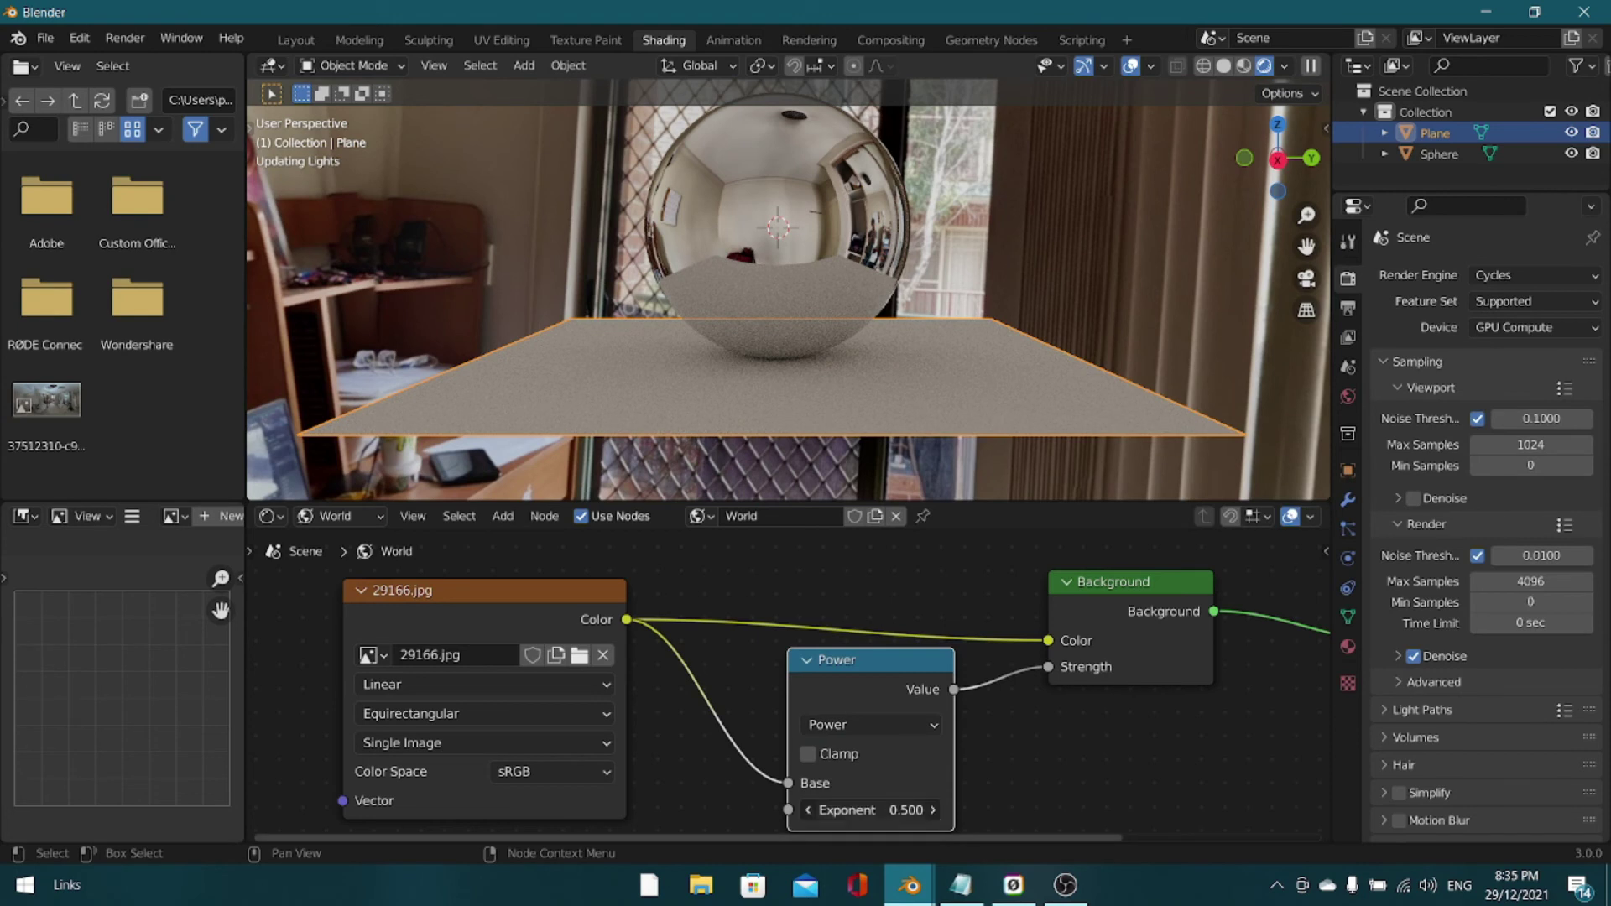
type("20")
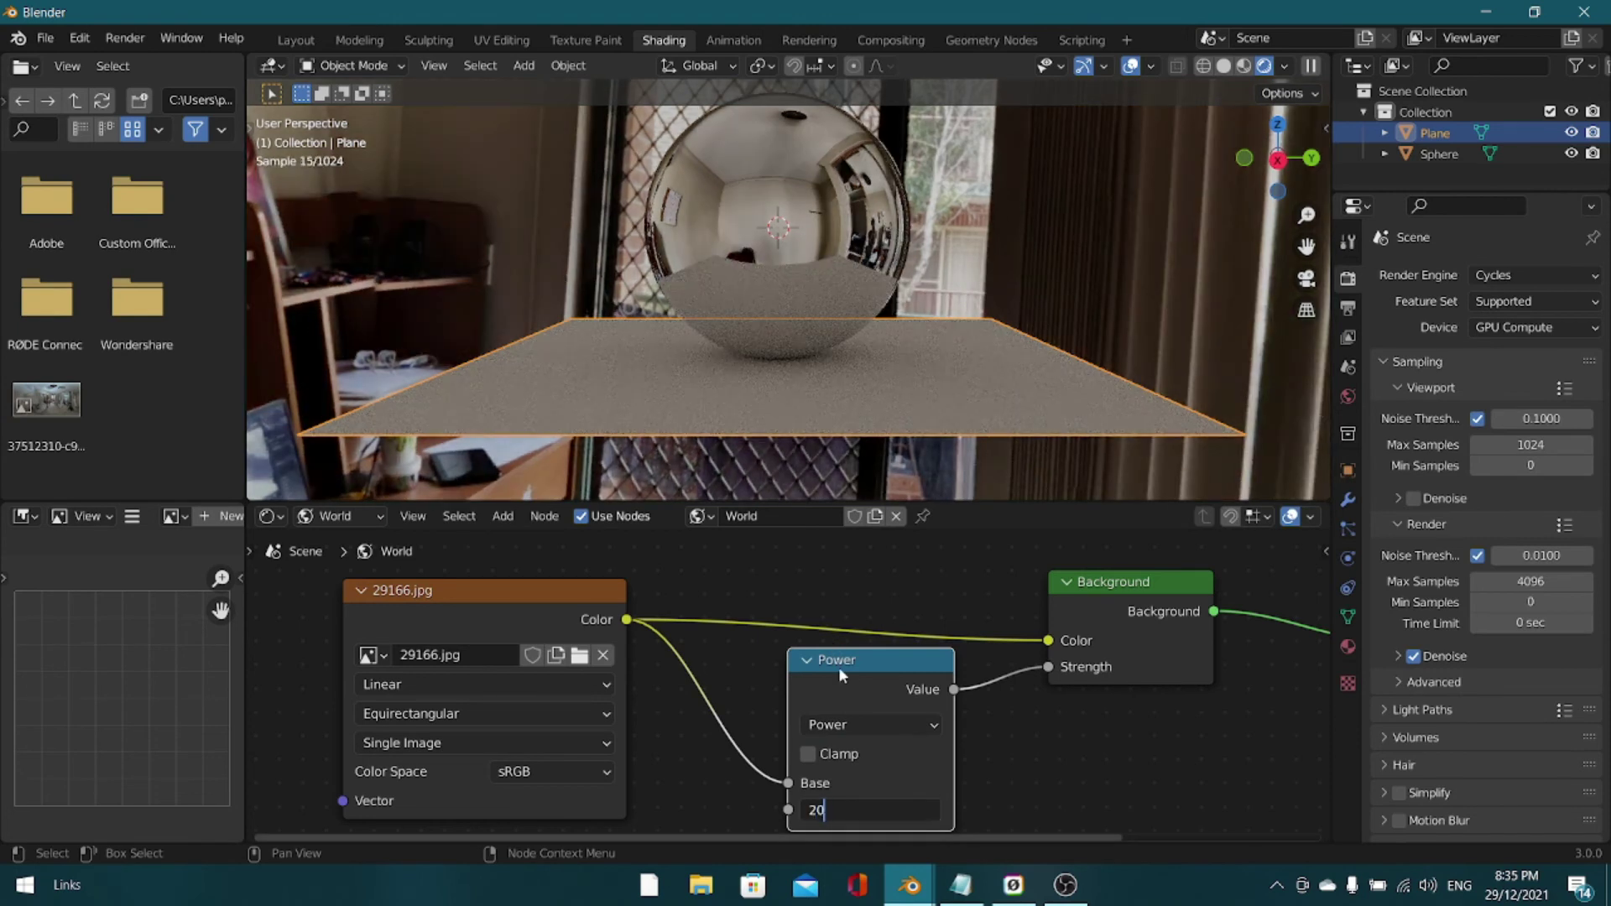
key("Return")
left_click_drag(838, 667, 762, 680)
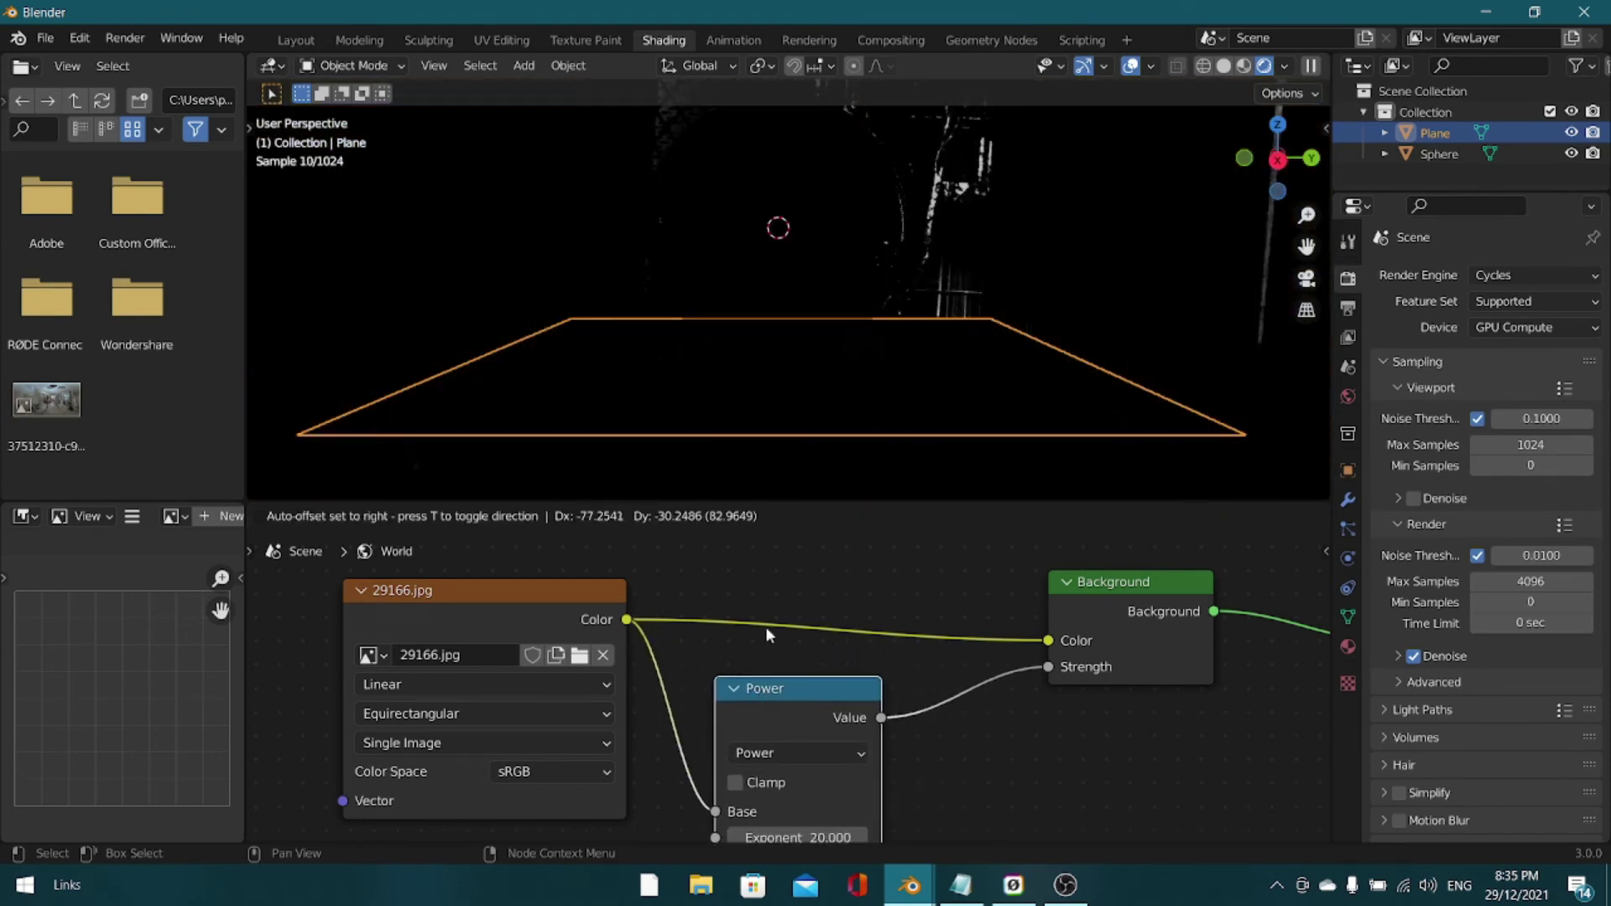
middle_click_drag(872, 277, 1188, 255)
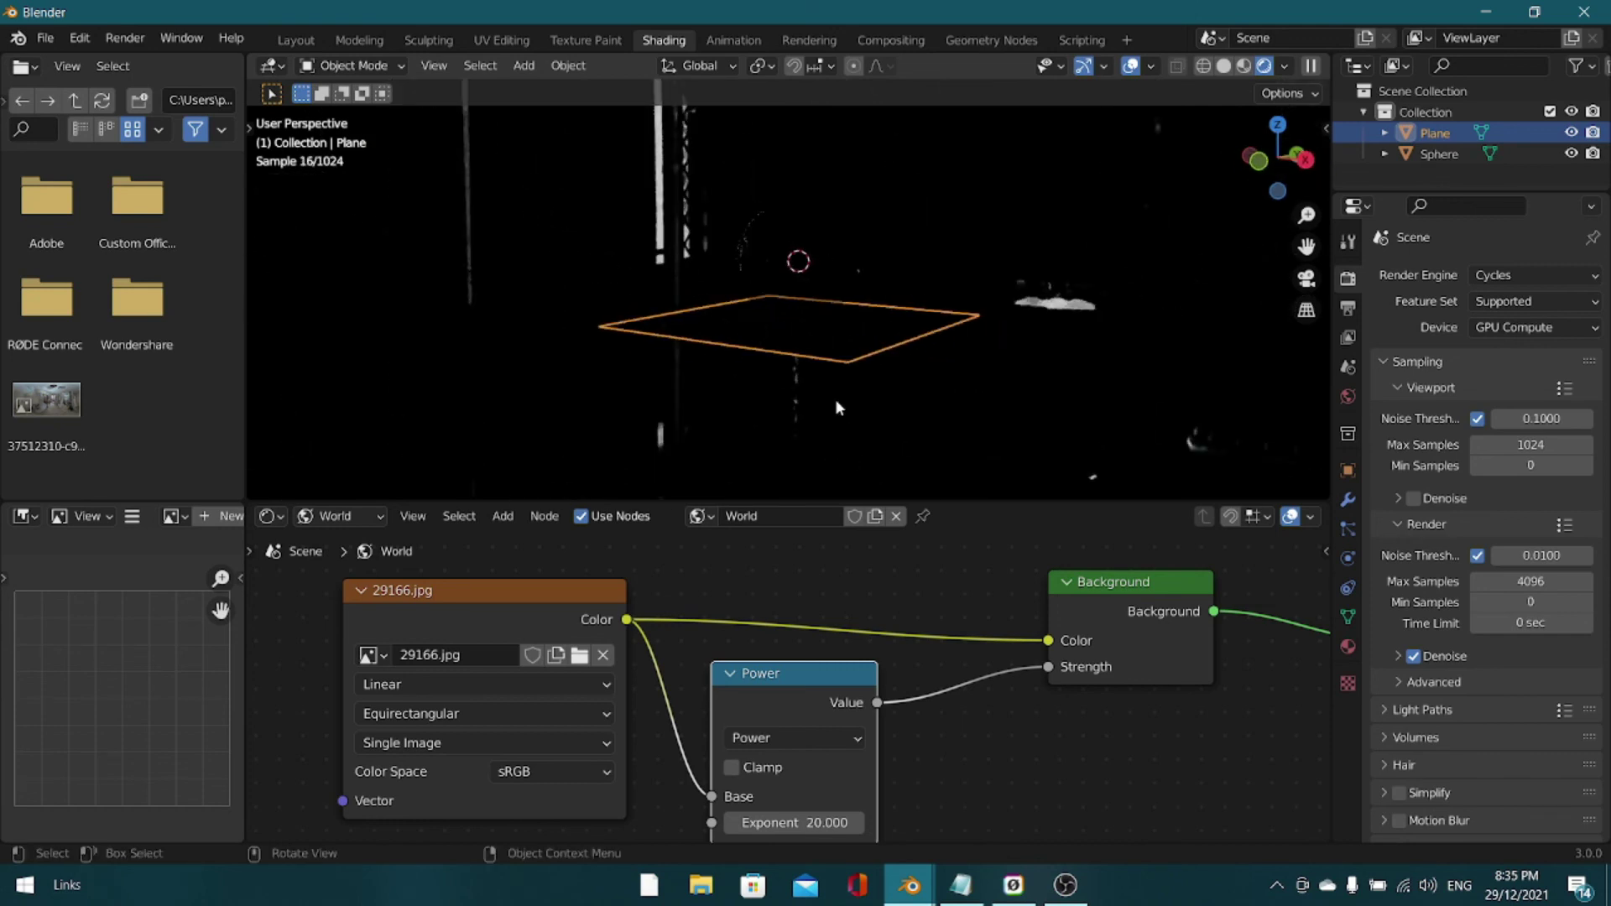
Insert a Math Add node between Power and Background Strength with its second value at 0.01.
key("shift+a")
left_click(851, 604)
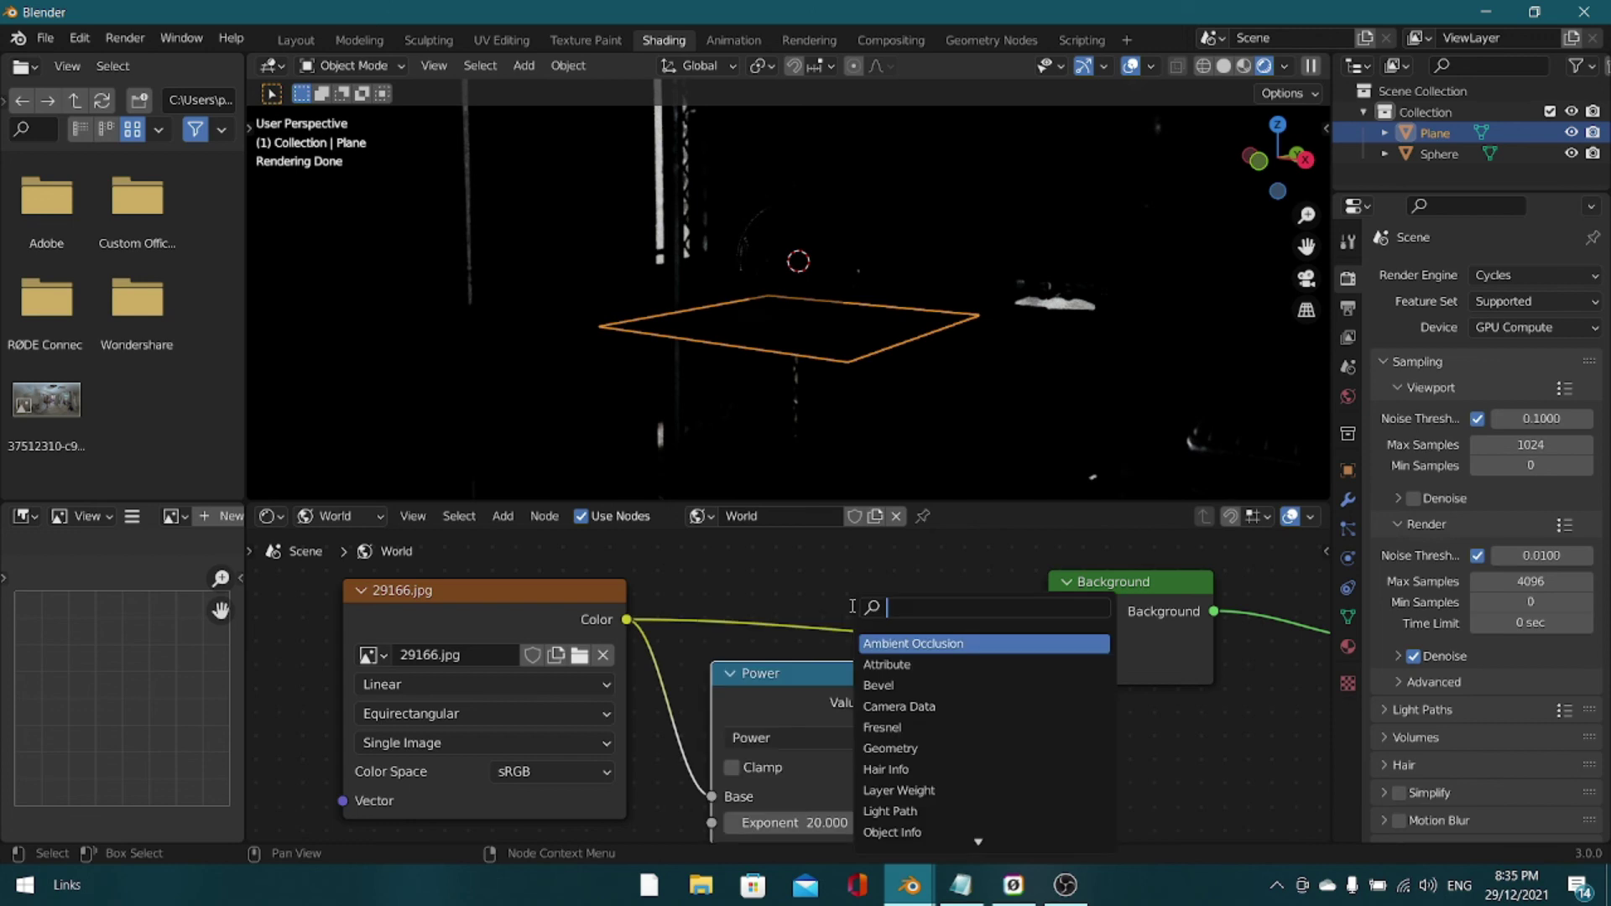
type("math")
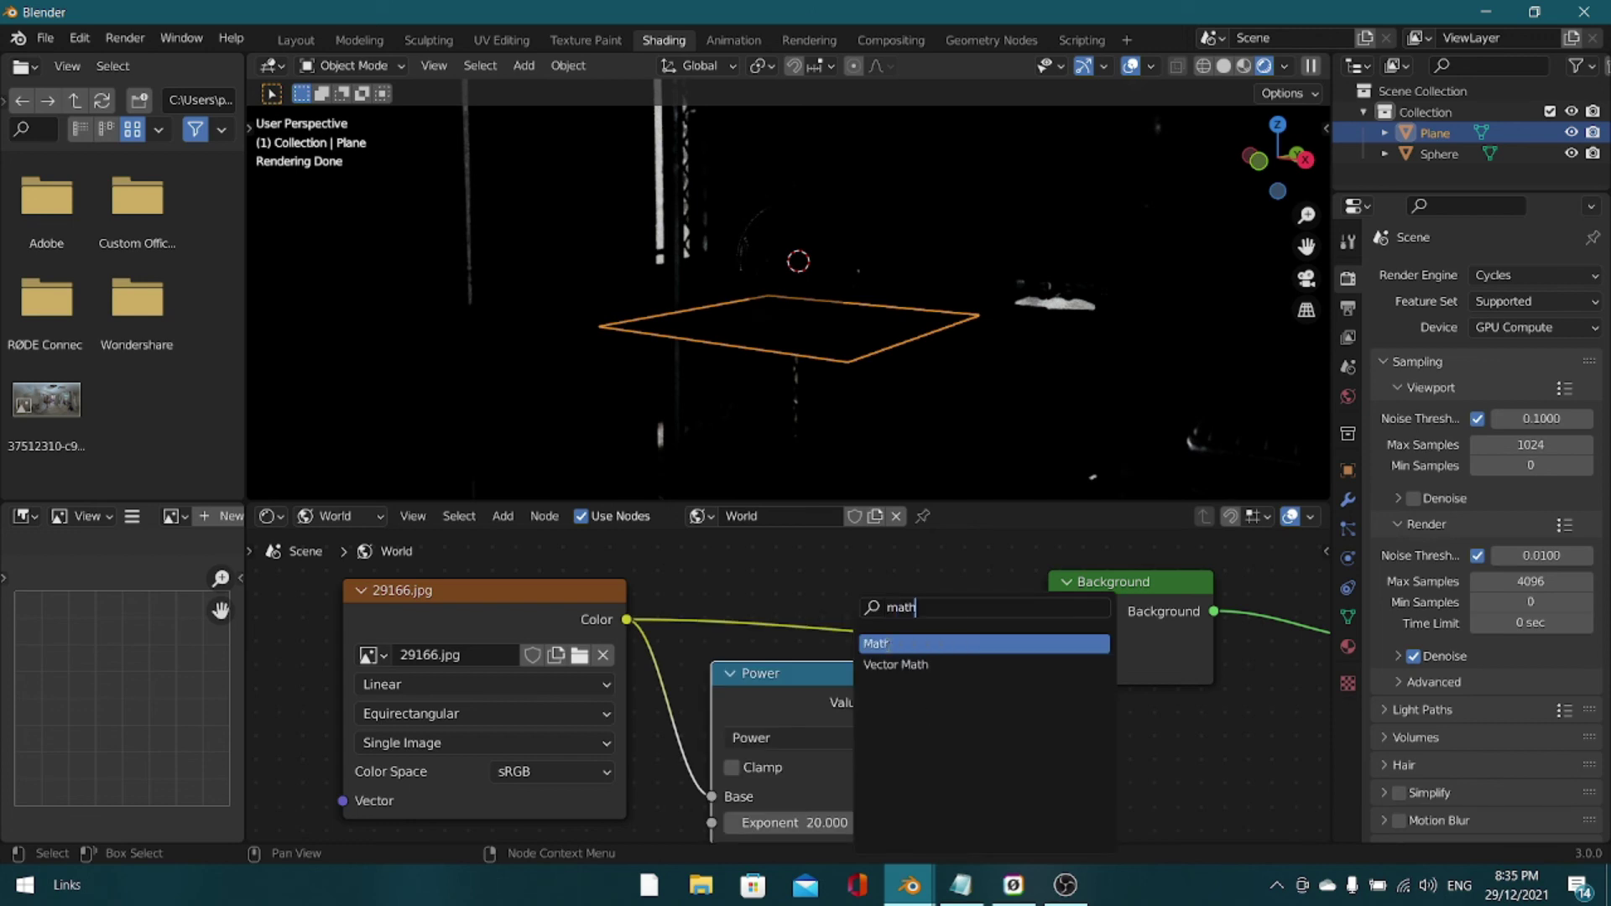
key("Return")
left_click(989, 752)
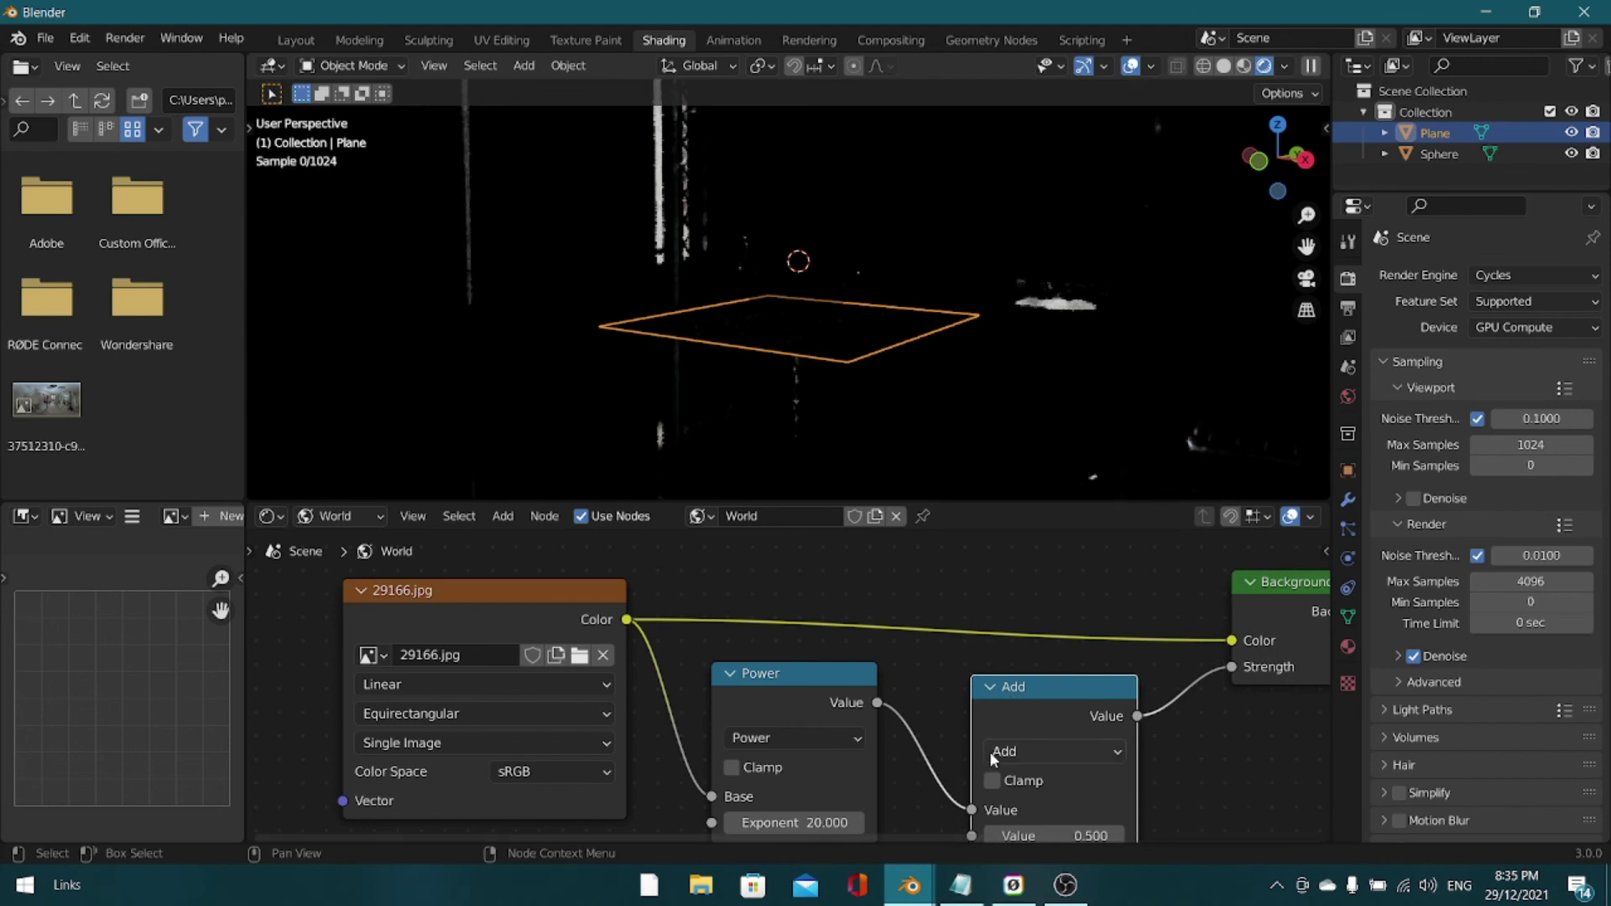
middle_click_drag(989, 752, 805, 623)
left_click(839, 718)
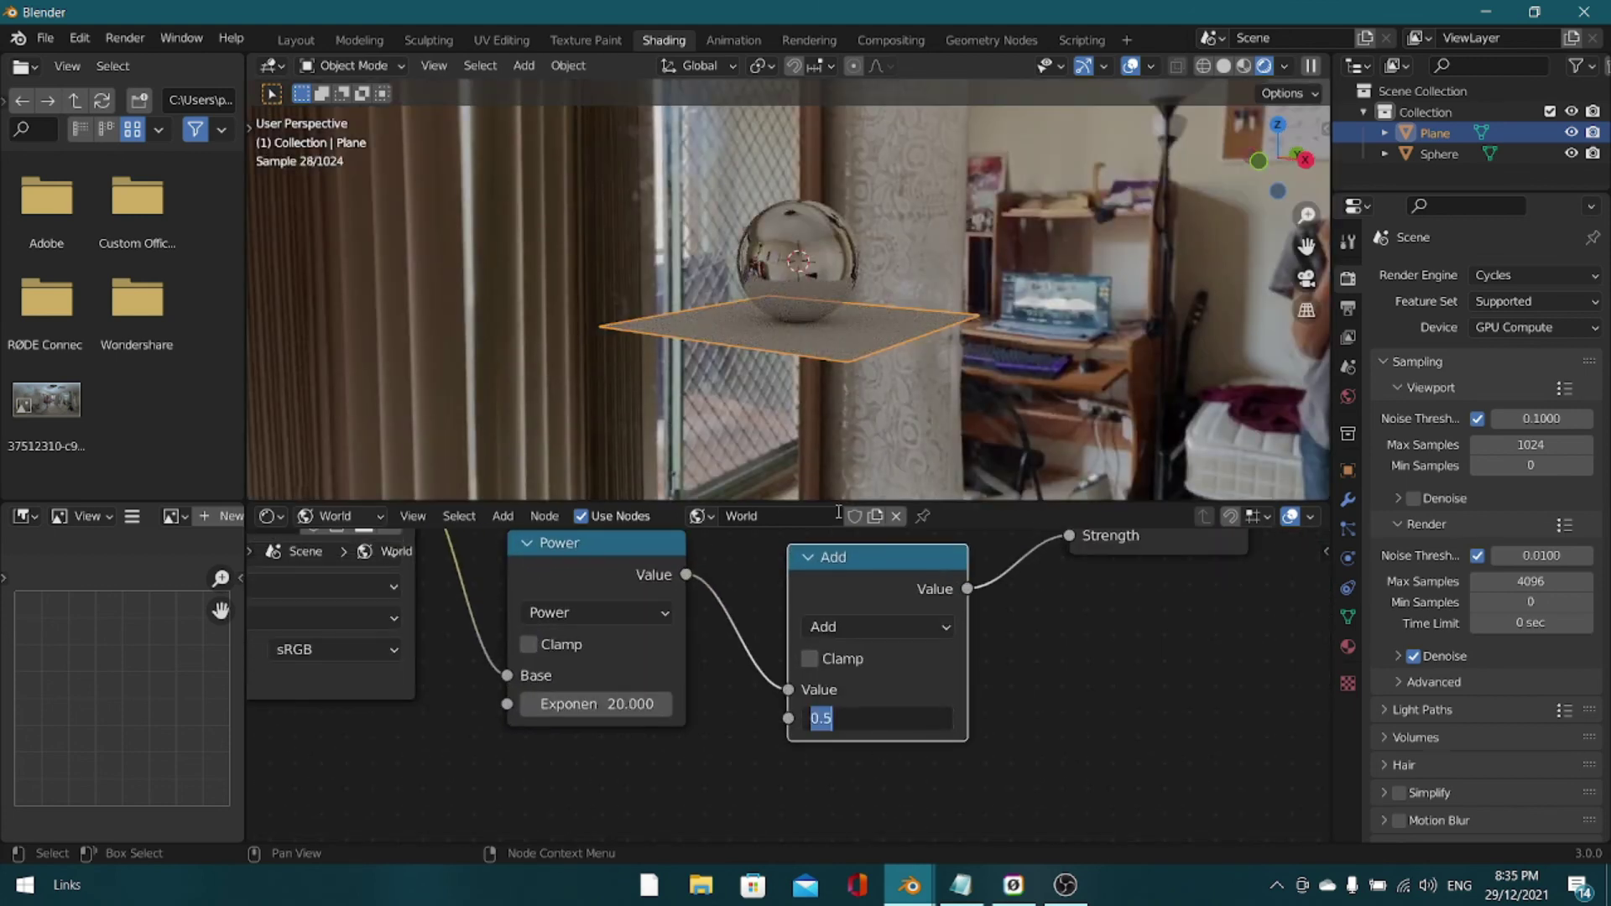
type("0.01")
key("Return")
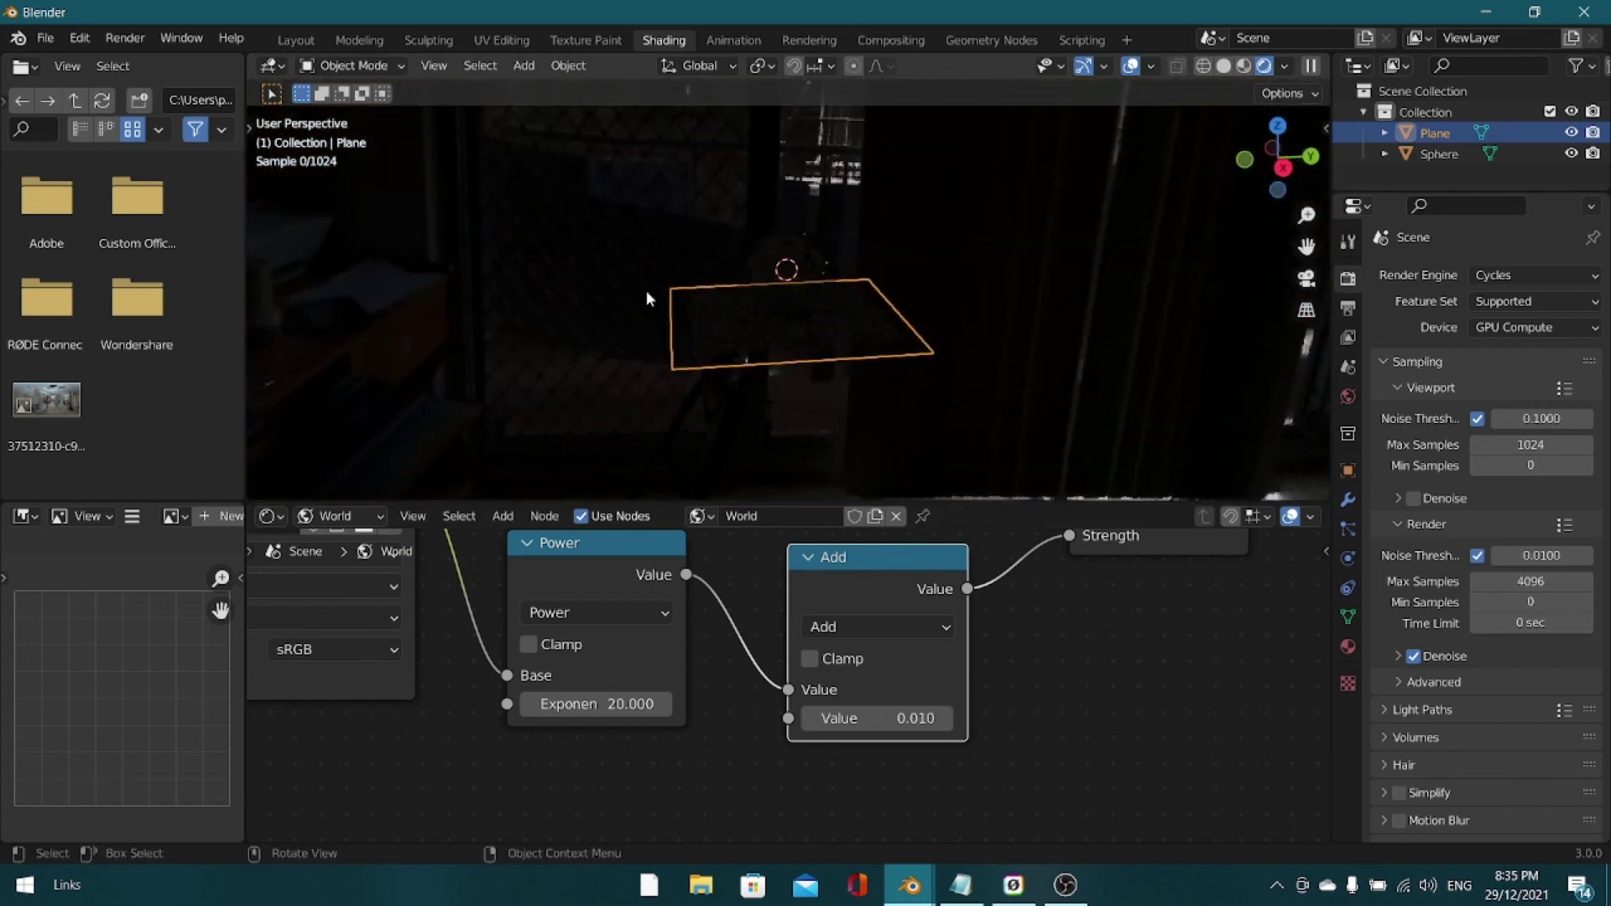
middle_click_drag(669, 245, 653, 254)
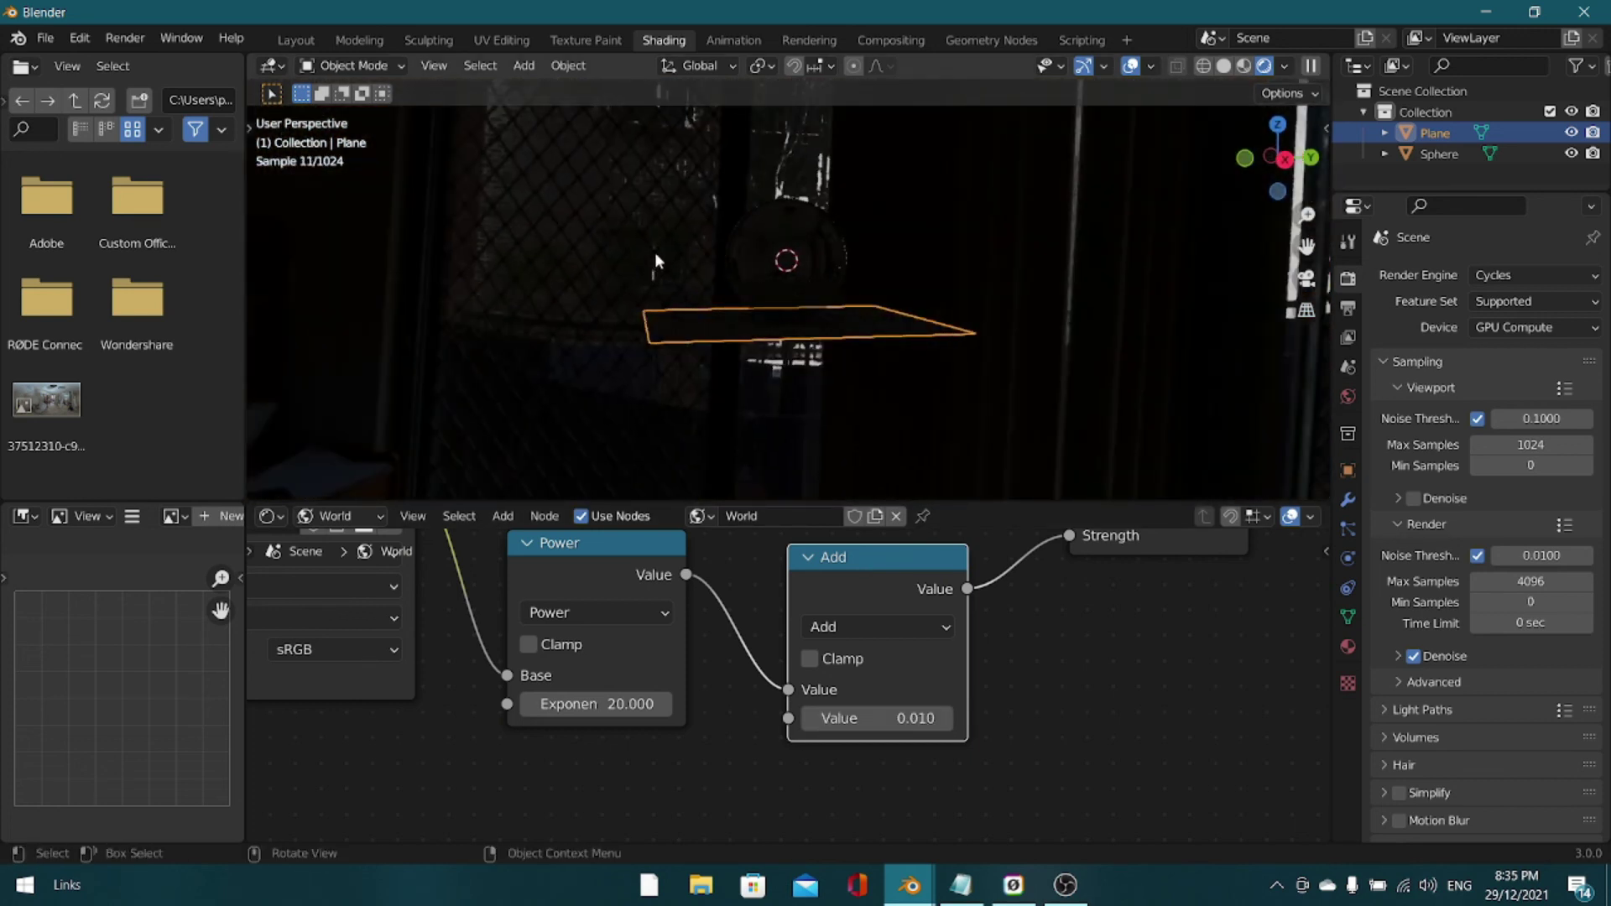
key("shift+a")
Insert a Math node after Add, set to Multiply with Value 100.
left_click(849, 587)
type("m")
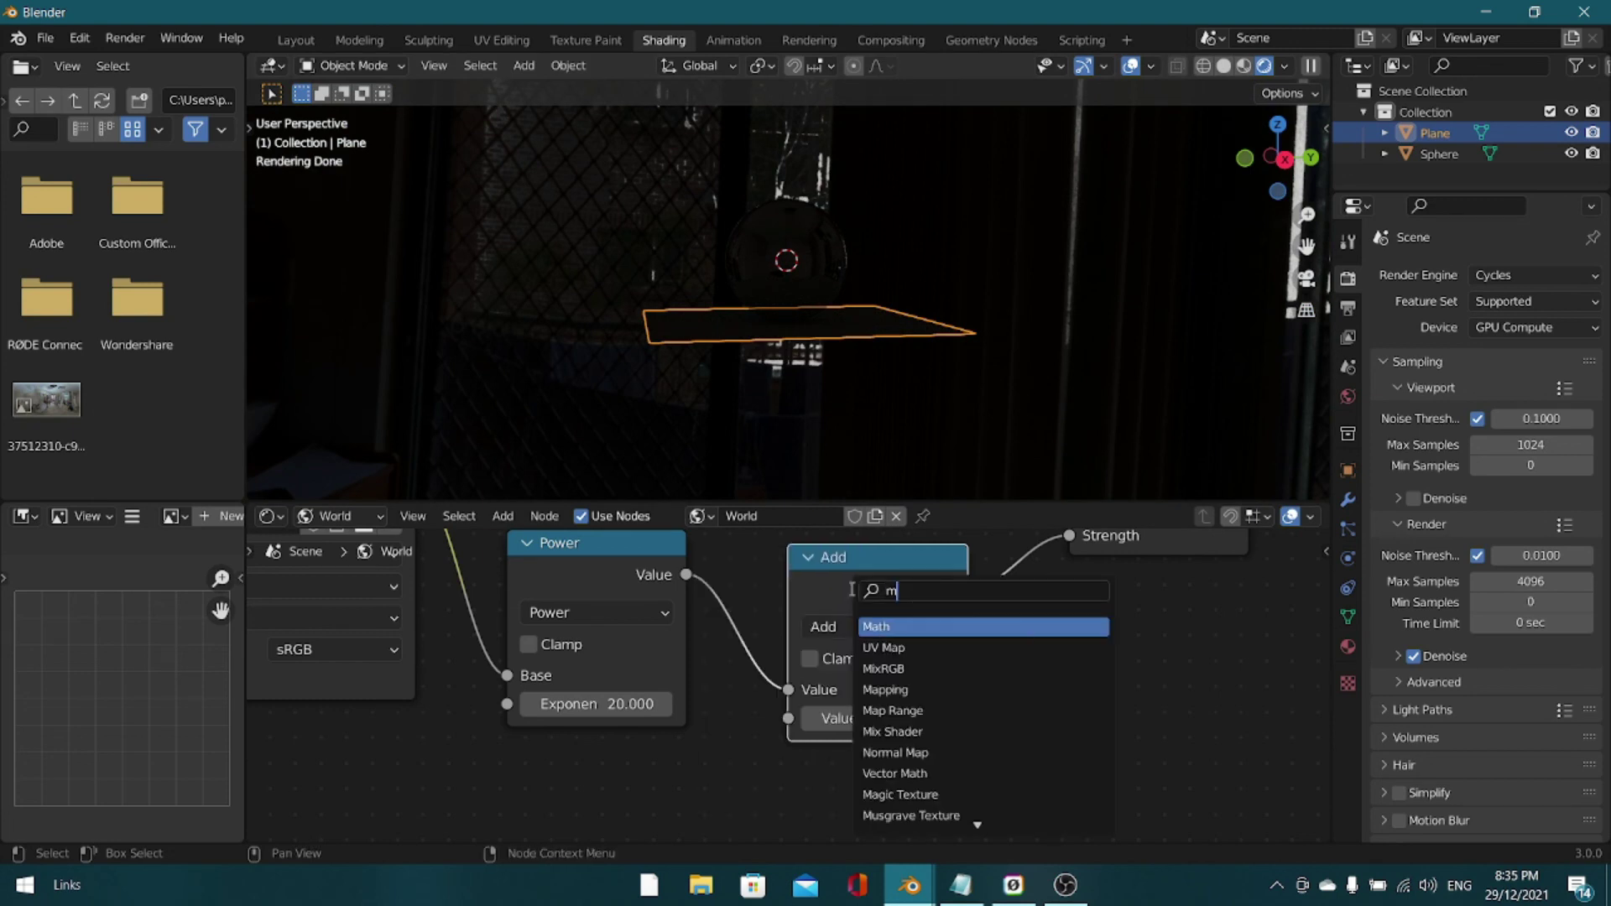
type("ath")
left_click(923, 626)
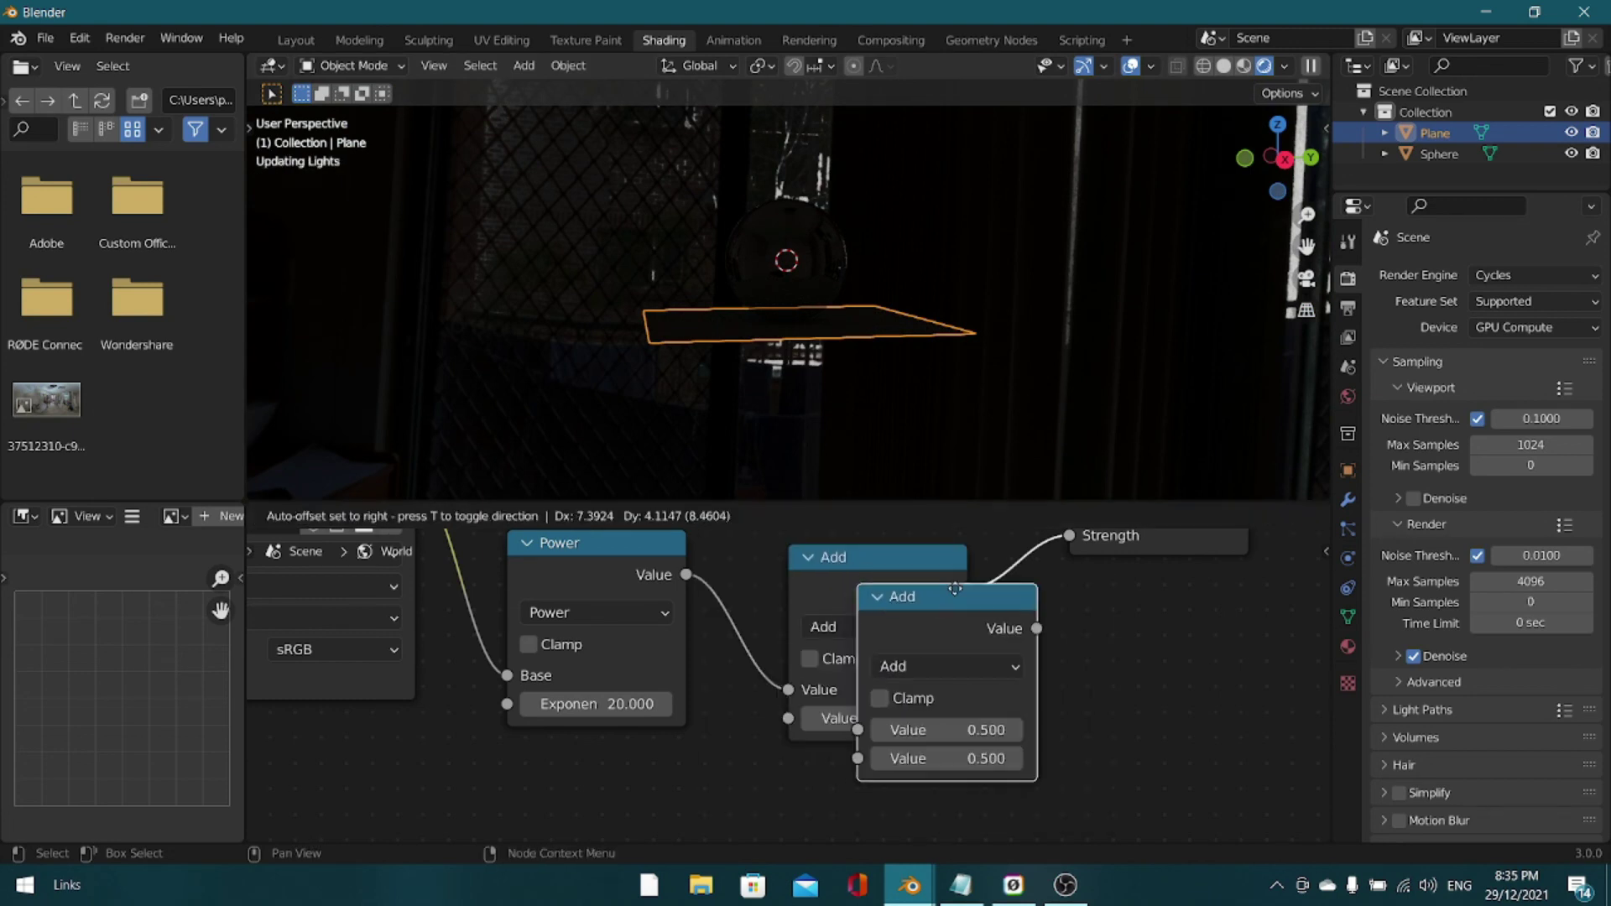
left_click(957, 566)
left_click(1146, 611)
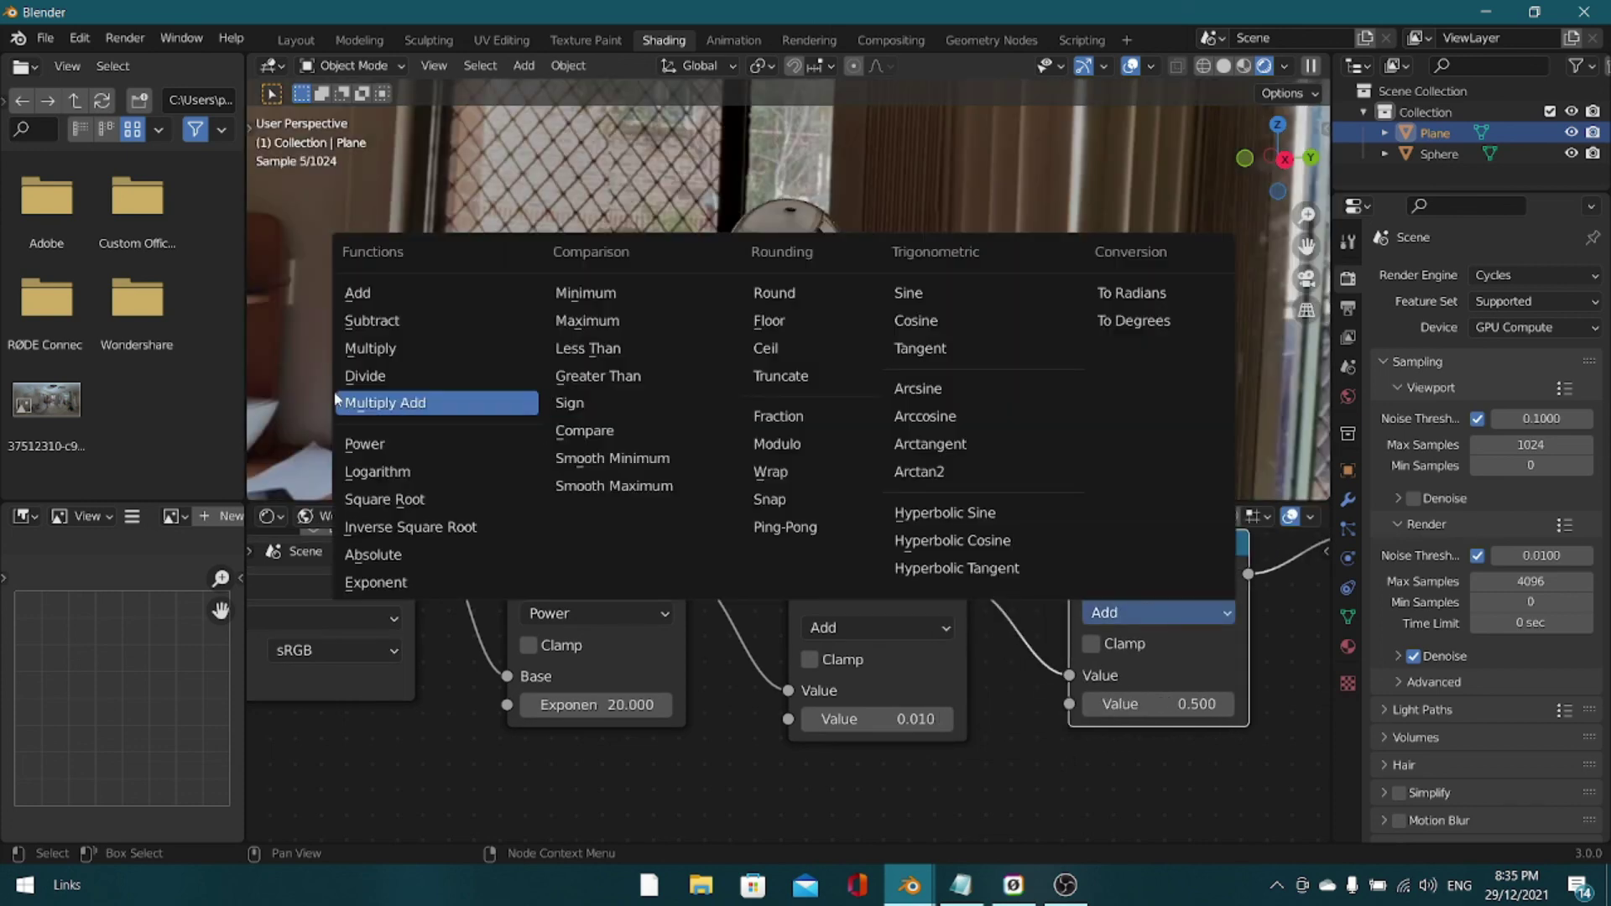
left_click(375, 352)
left_click(1158, 704)
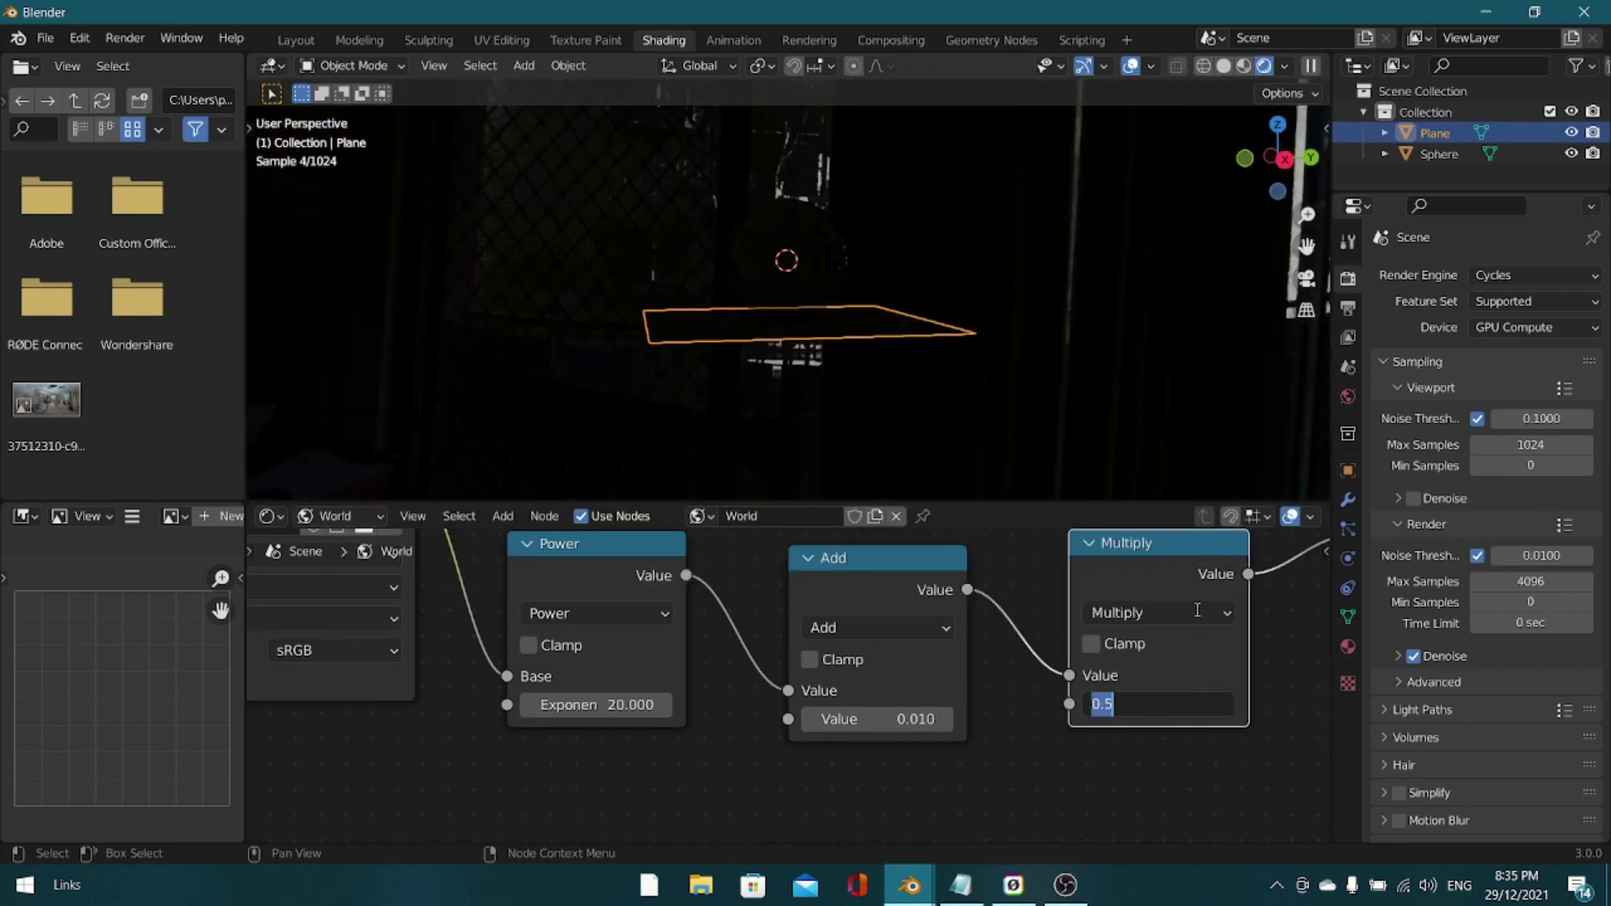
type("100")
key("Return")
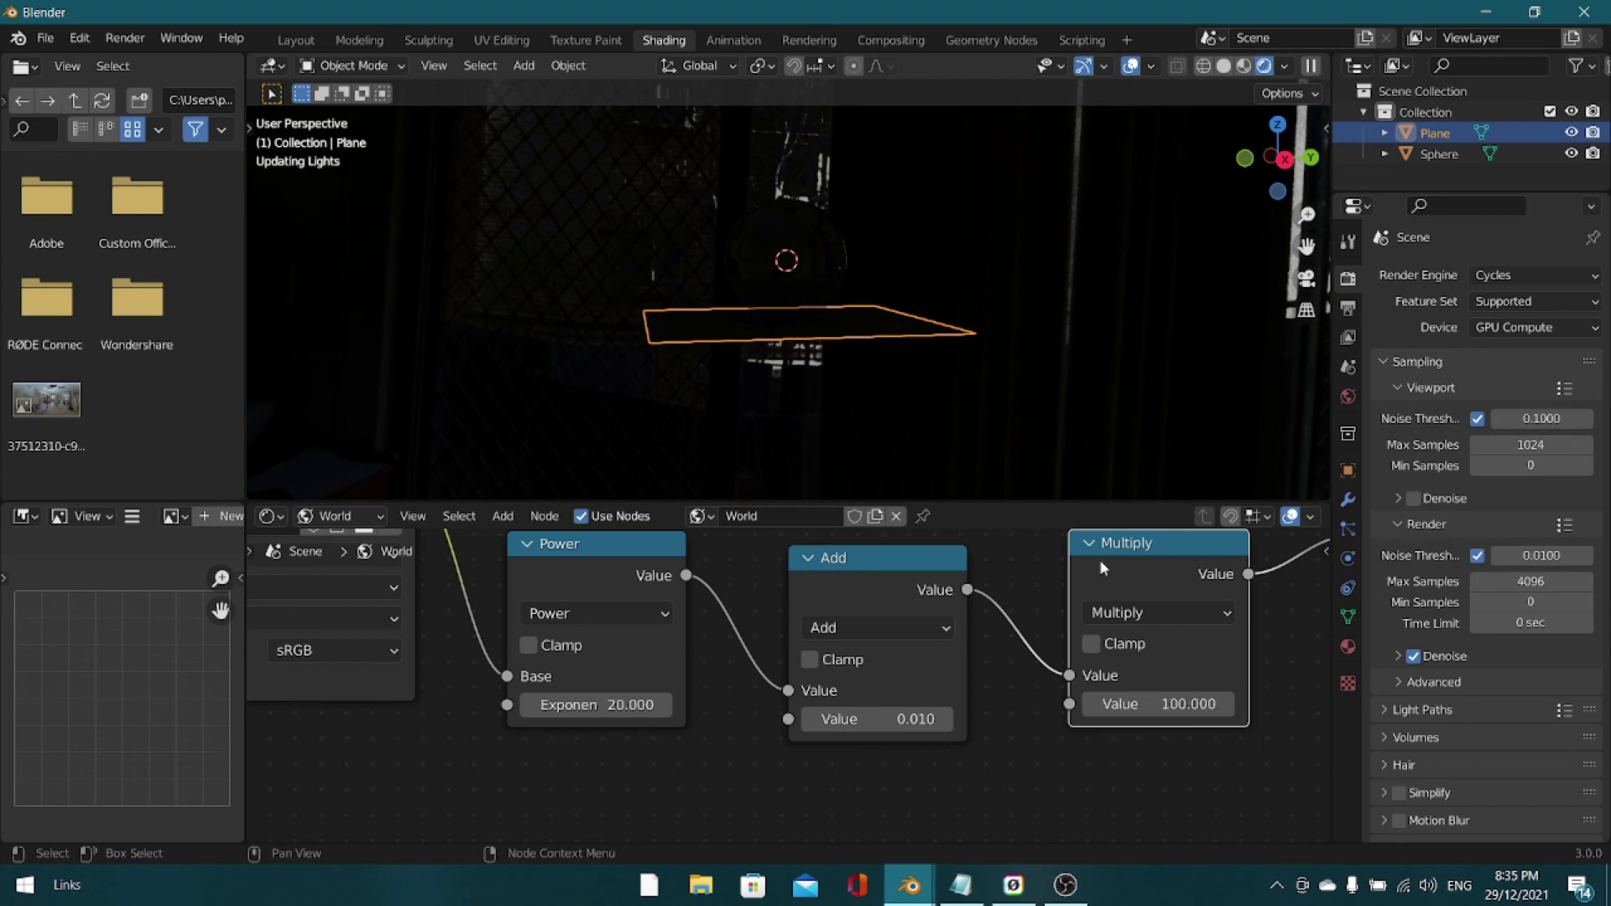